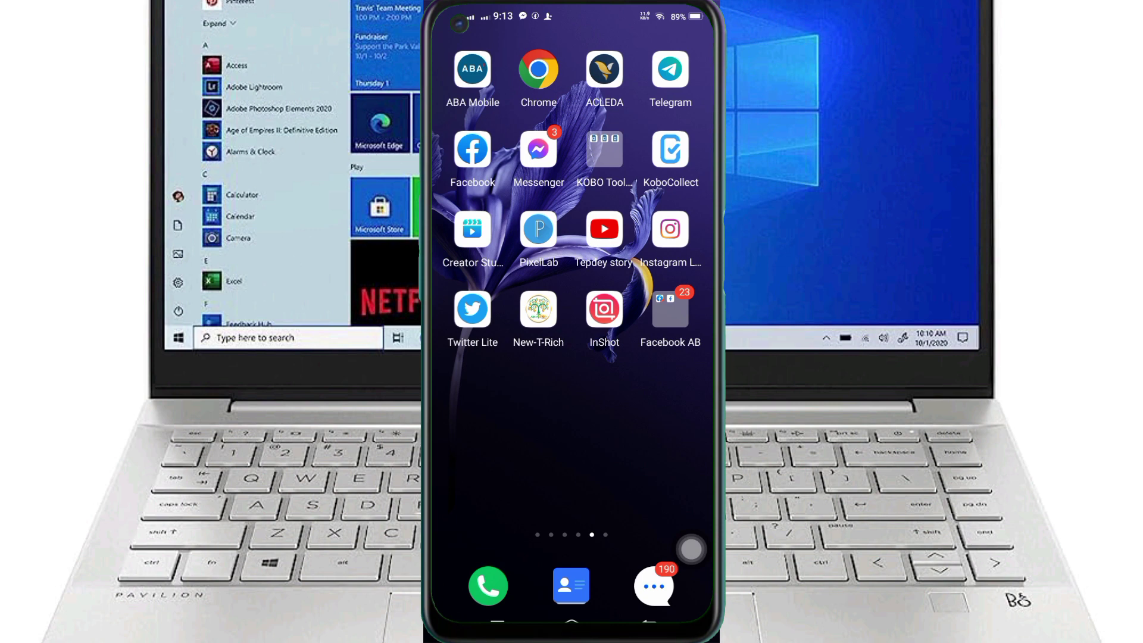
Swipe to the home-screen page holding CapCut and launch the app
{"action": "left_click_drag", "start_coordinate": [655, 417], "coordinate": [476, 417]}
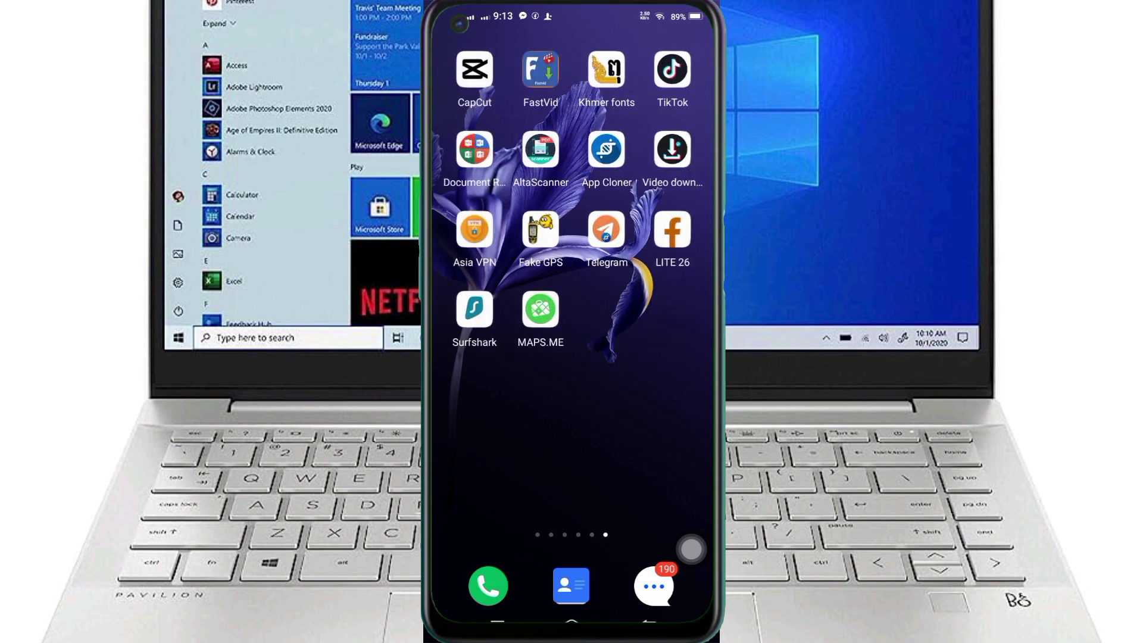
{"action": "left_click", "coordinate": [472, 69]}
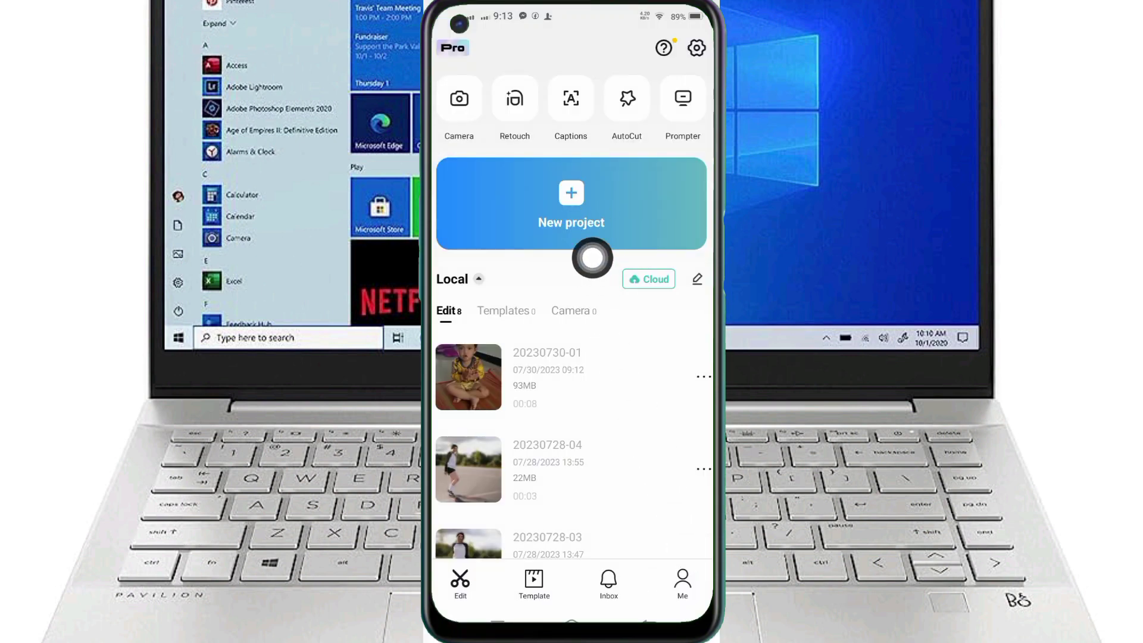
Create a new project from the clip of the child sitting cross-legged with hands together
{"action": "left_click", "coordinate": [572, 202]}
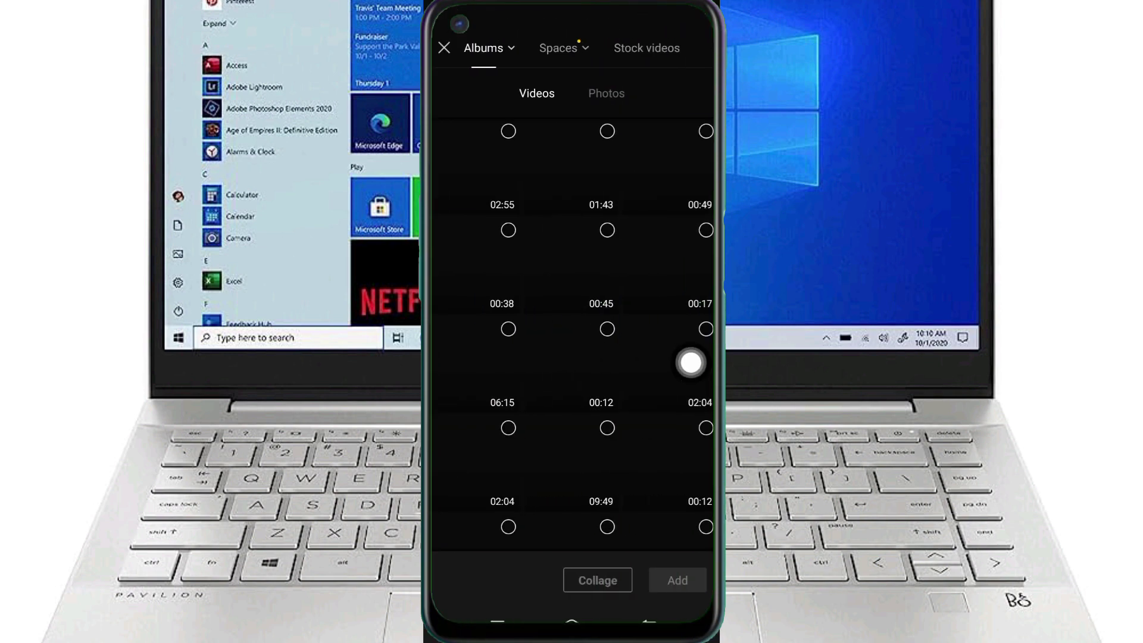
{"action": "left_click_drag", "start_coordinate": [690, 362], "coordinate": [699, 234]}
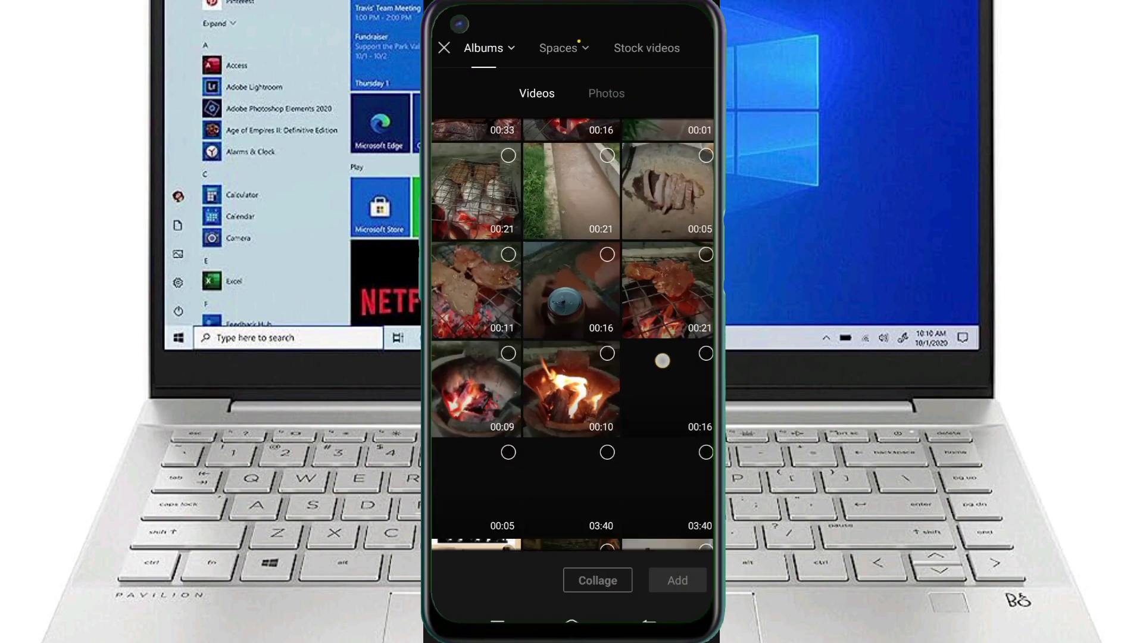
{"action": "left_click_drag", "start_coordinate": [663, 357], "coordinate": [707, 219]}
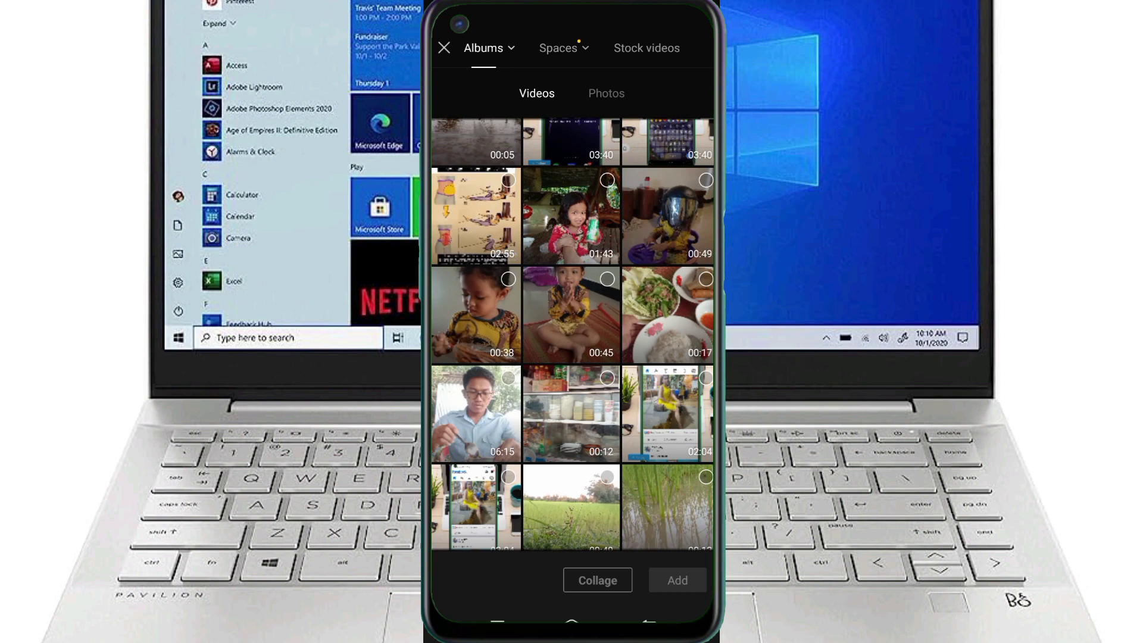
{"action": "left_click", "coordinate": [571, 316]}
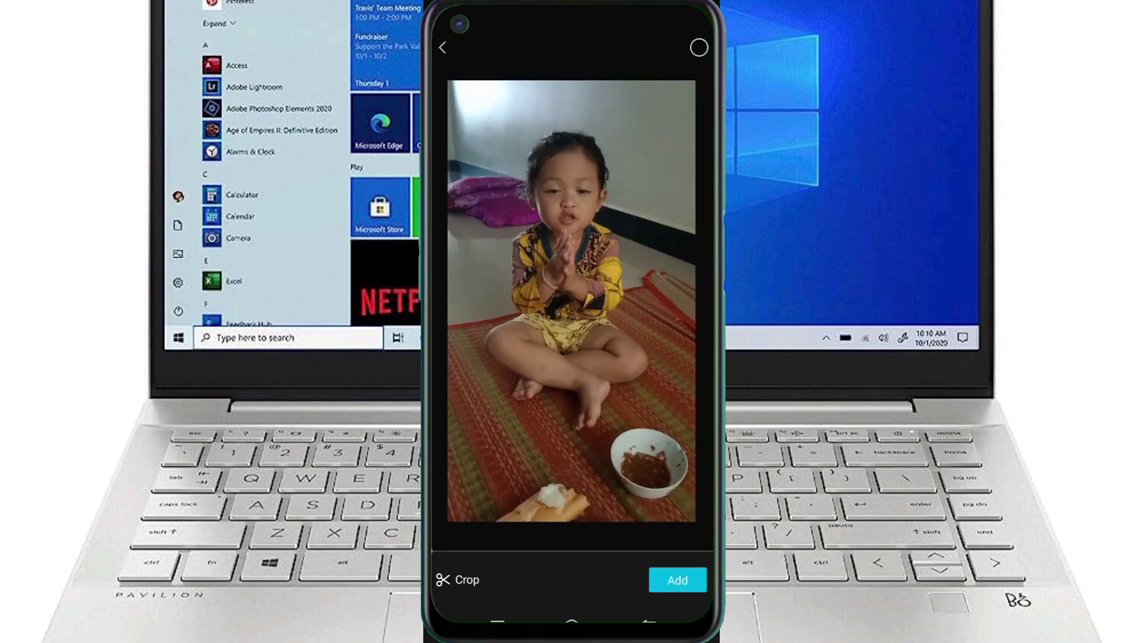
{"action": "left_click", "coordinate": [699, 47]}
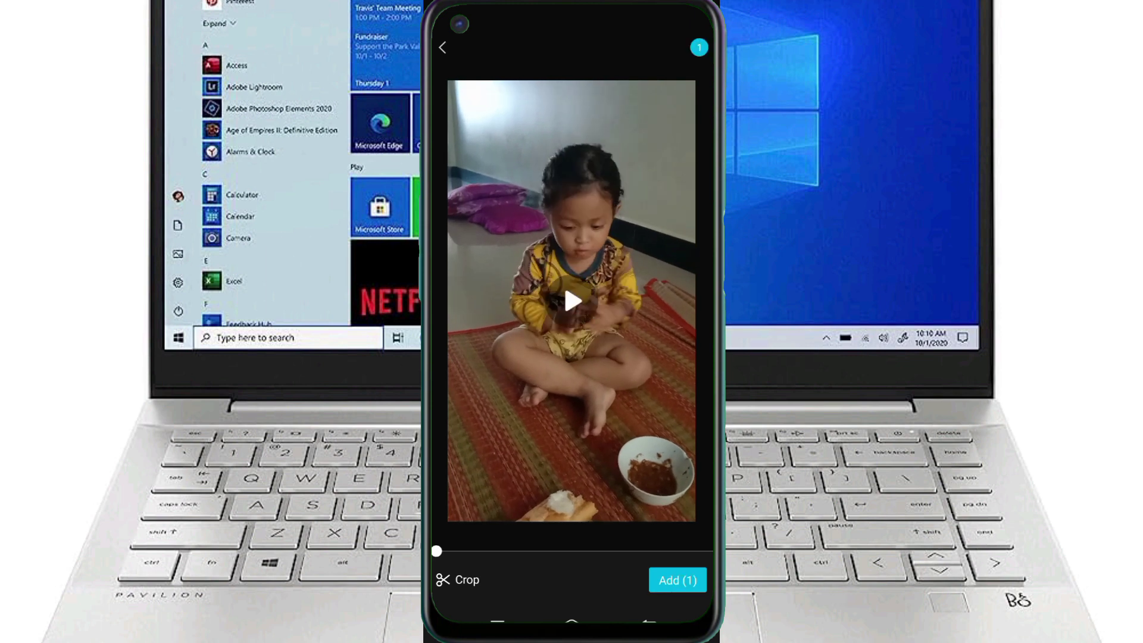
{"action": "left_click", "coordinate": [677, 580]}
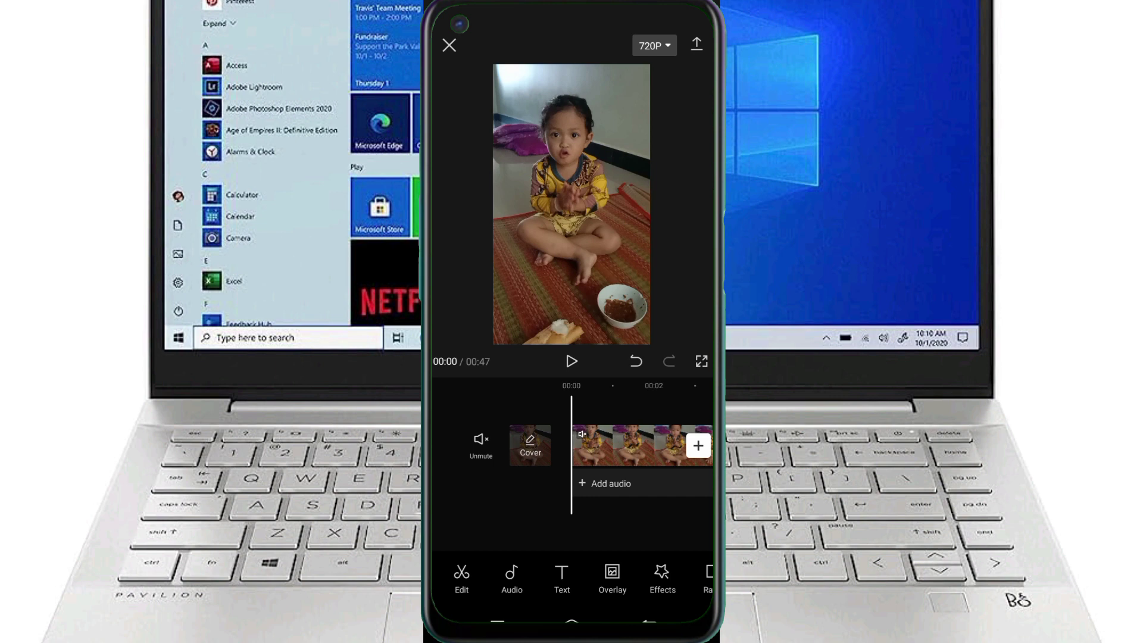
Apply the Trending video effect Electric Current to the child's clip
{"action": "left_click", "coordinate": [662, 576]}
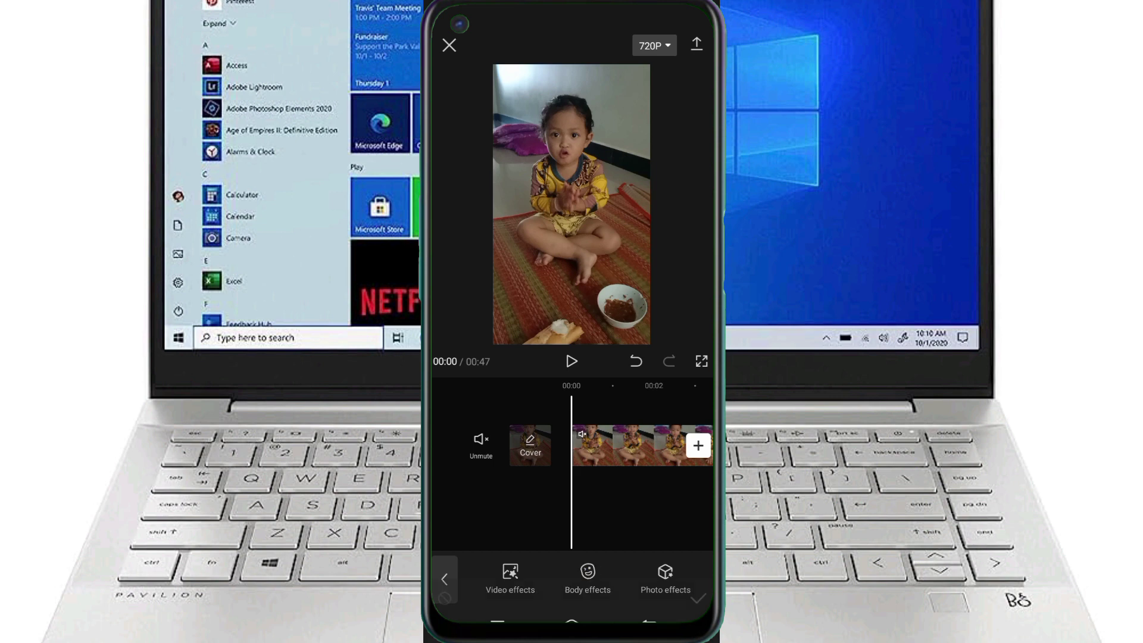
{"action": "left_click", "coordinate": [510, 576]}
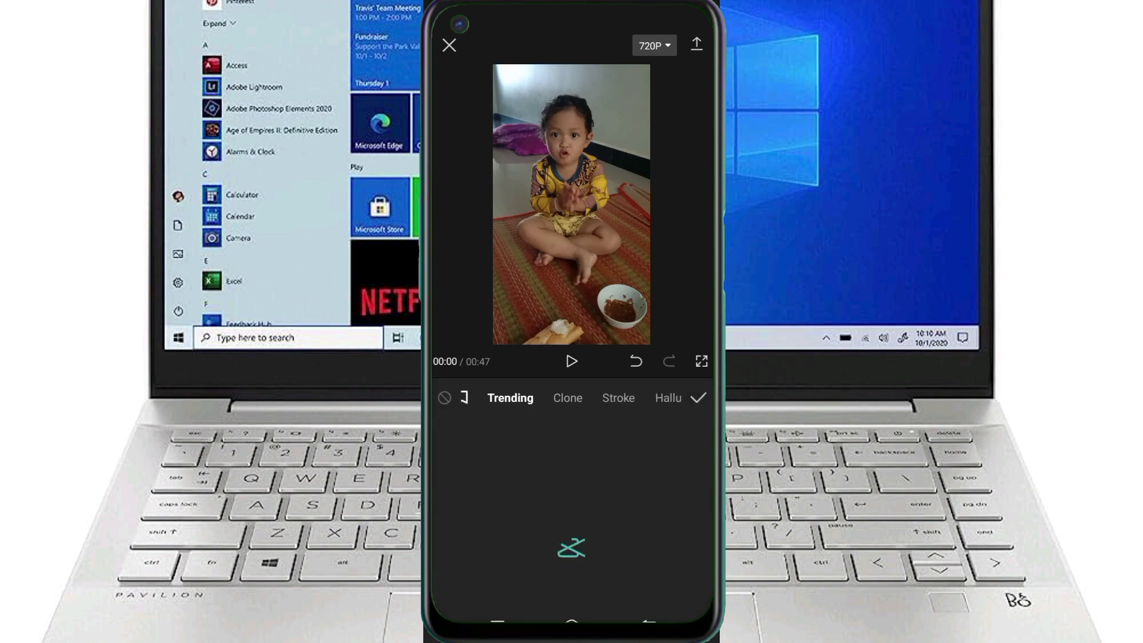
{"action": "scroll", "coordinate": [572, 506], "scroll_direction": "down", "scroll_amount": 5}
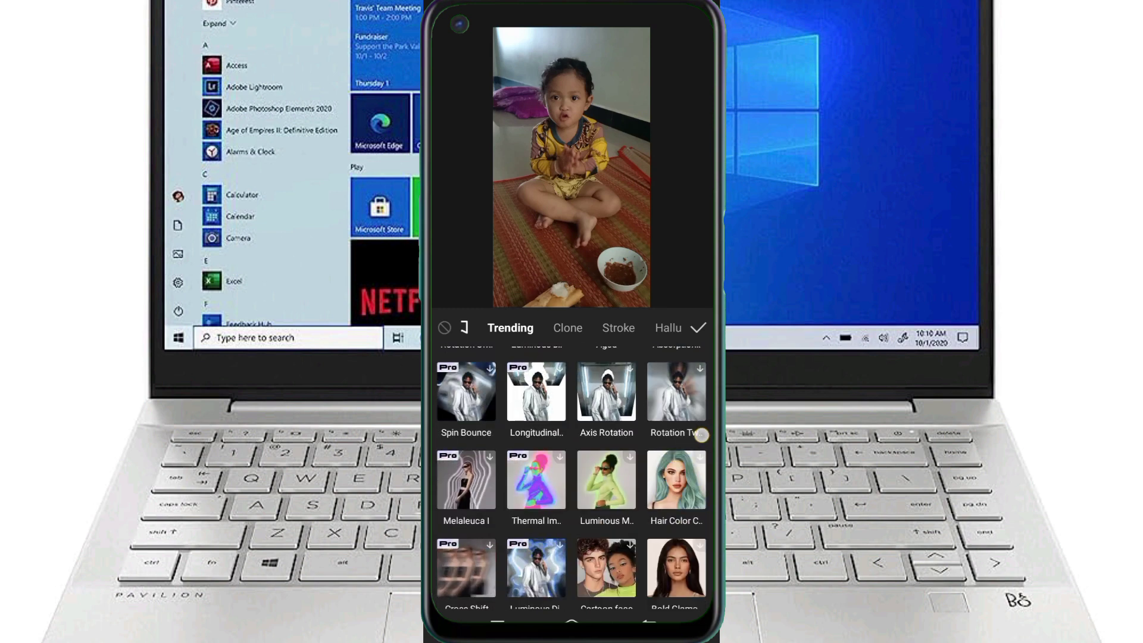
{"action": "left_click_drag", "start_coordinate": [702, 451], "coordinate": [703, 393]}
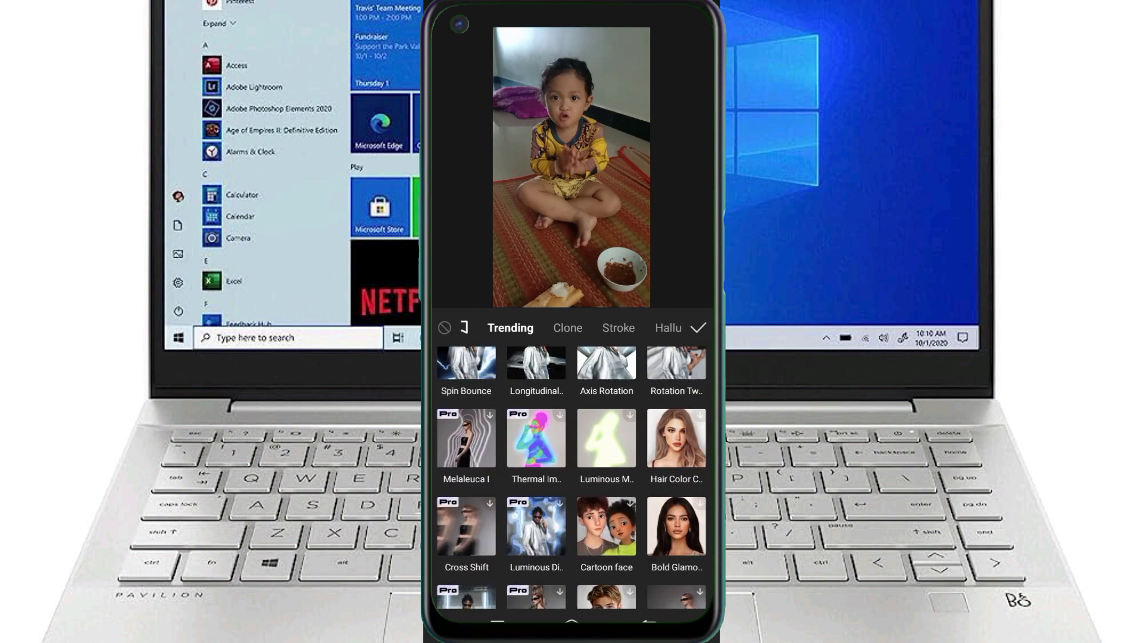
{"action": "scroll", "coordinate": [694, 419], "scroll_direction": "down", "scroll_amount": 2}
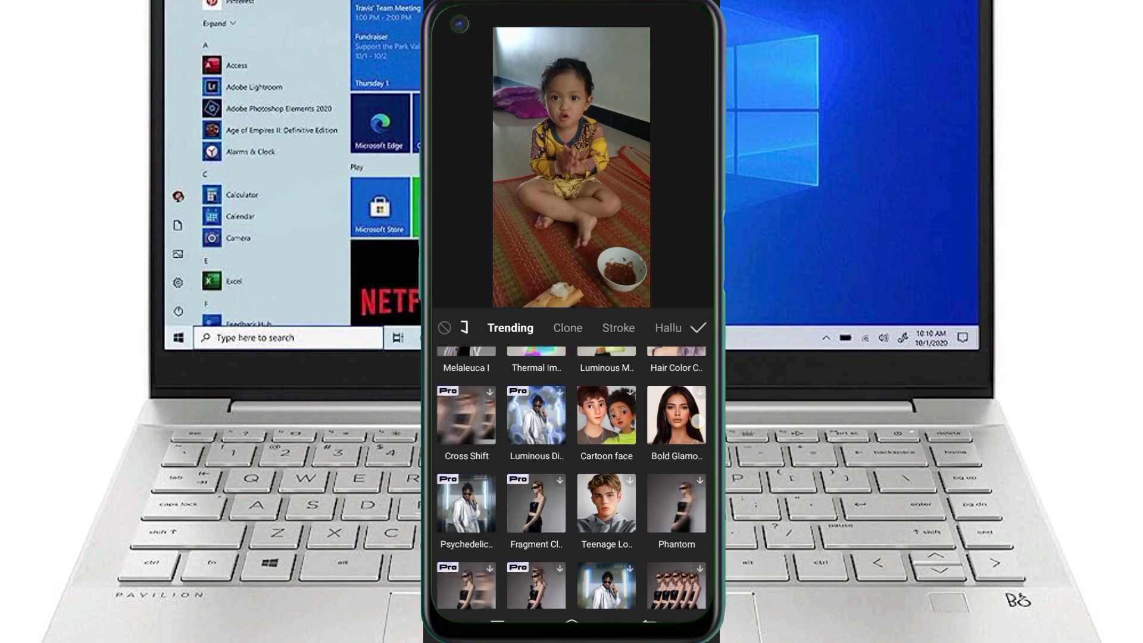
{"action": "left_click_drag", "start_coordinate": [694, 418], "coordinate": [691, 382]}
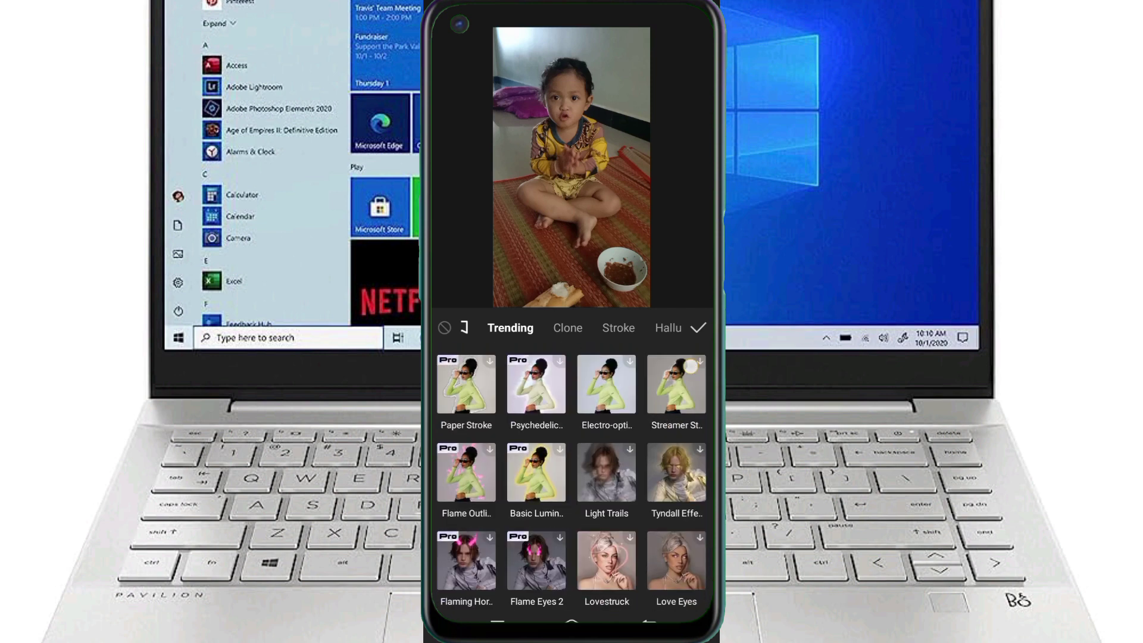
{"action": "mouse_move", "coordinate": [671, 357]}
{"action": "left_mouse_down"}
{"action": "mouse_move", "coordinate": [671, 554]}
{"action": "mouse_move", "coordinate": [689, 546]}
{"action": "left_mouse_up"}
{"action": "scroll", "coordinate": [682, 523], "scroll_direction": "up", "scroll_amount": 5}
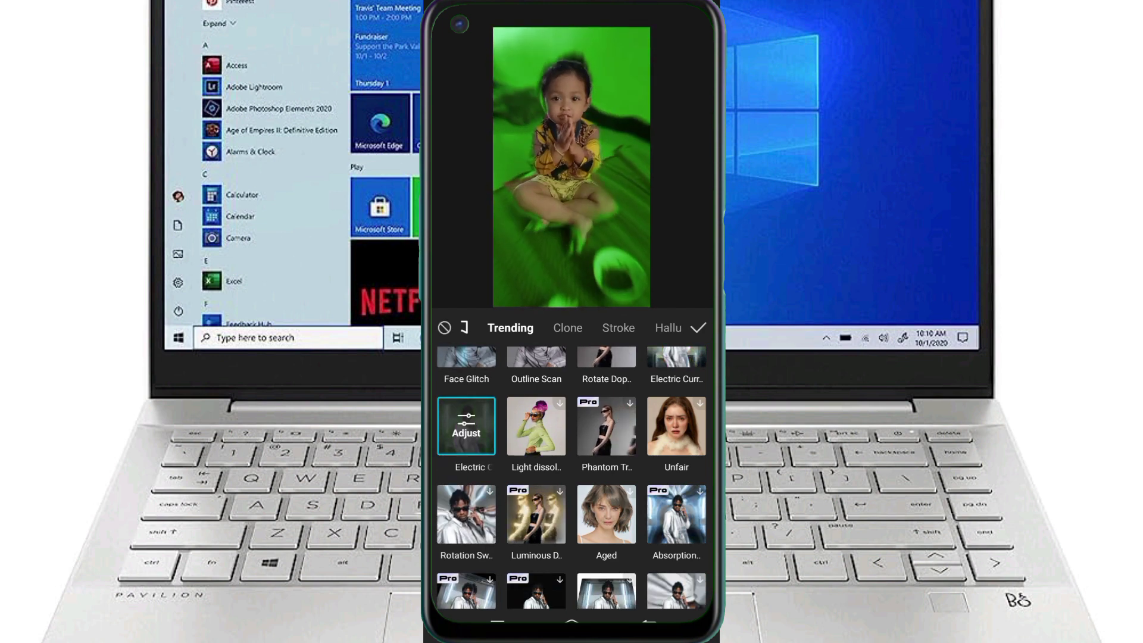
Confirm Electric Current, preview it twice on playback, and choose Replace effect
{"action": "left_click", "coordinate": [699, 327]}
{"action": "left_click", "coordinate": [572, 361]}
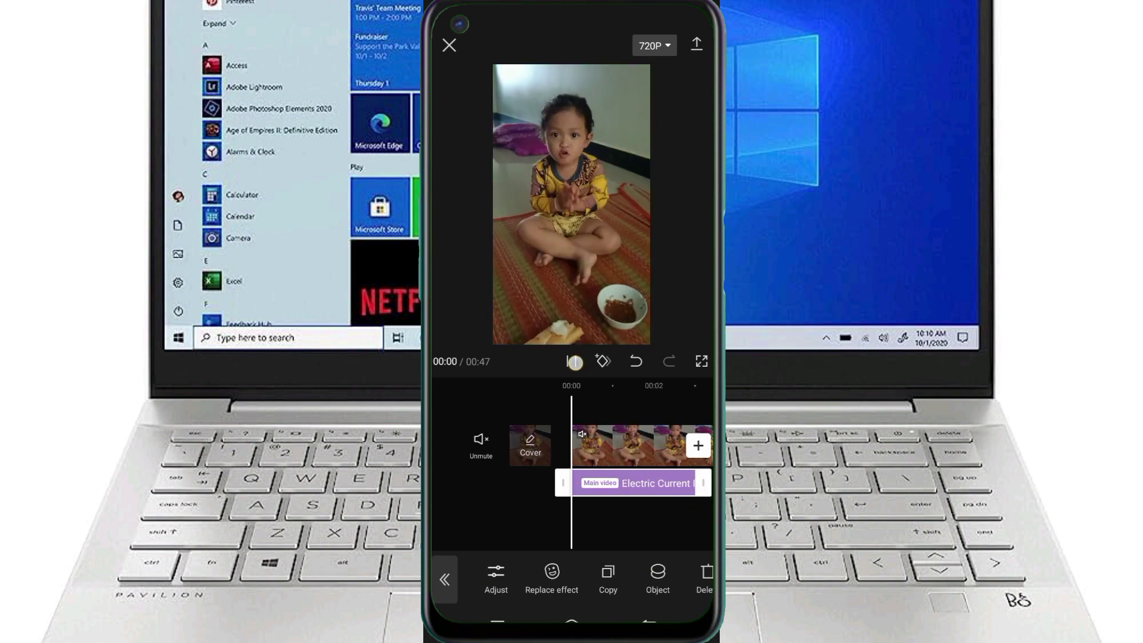
{"action": "left_click", "coordinate": [575, 362]}
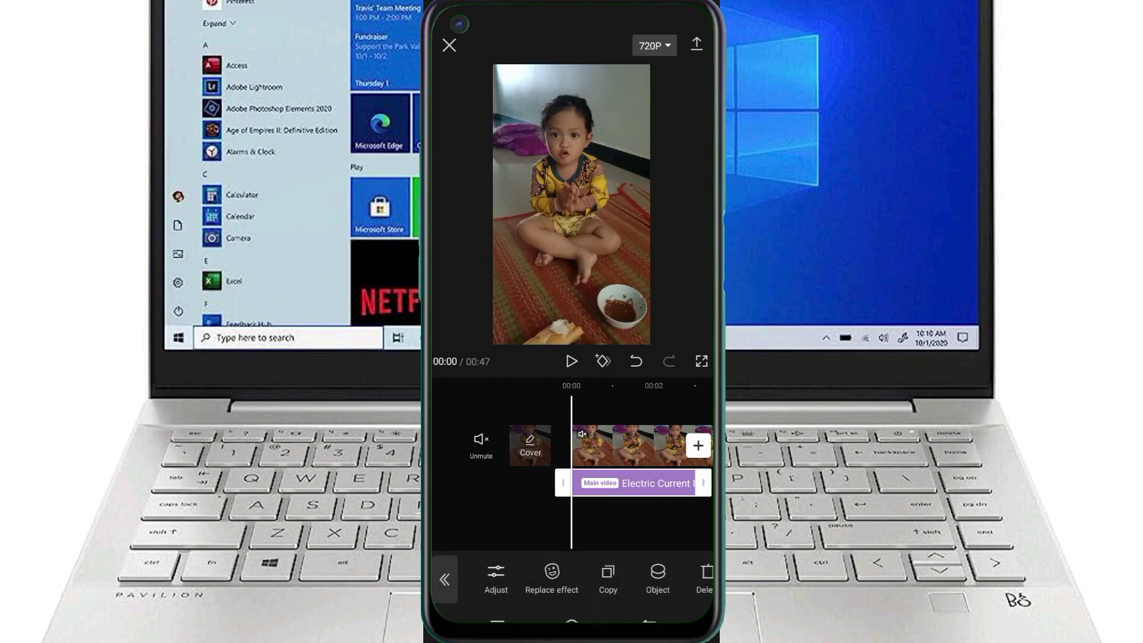
{"action": "left_click", "coordinate": [552, 577]}
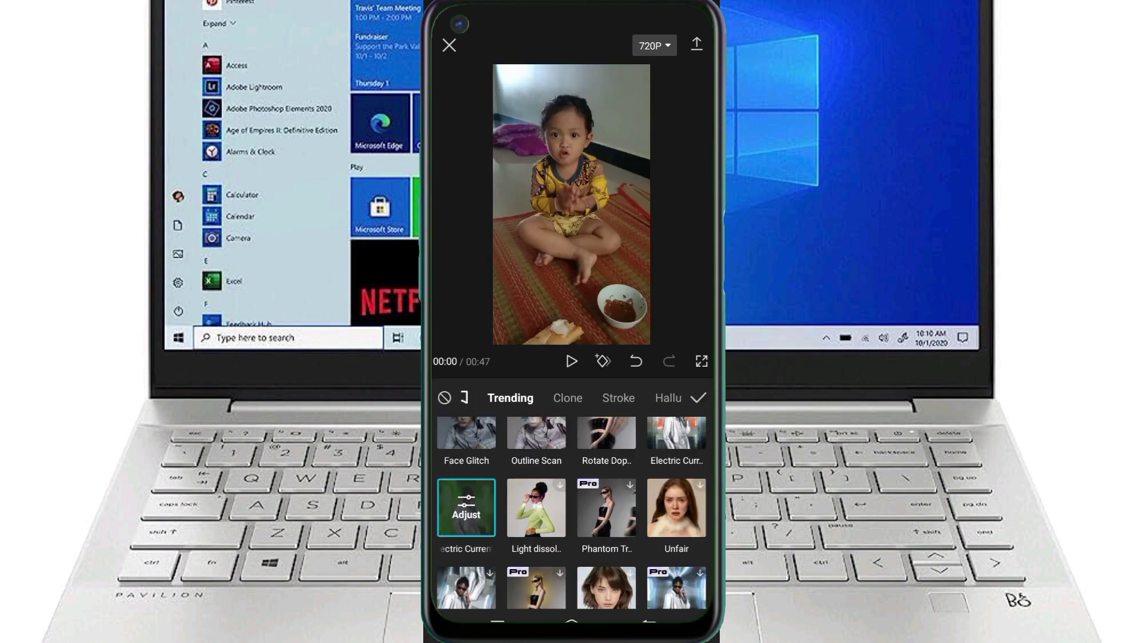
Browse the Clone, Stroke, Hallucination, Superpowers and Funny Faces effect categories
{"action": "left_click", "coordinate": [568, 398]}
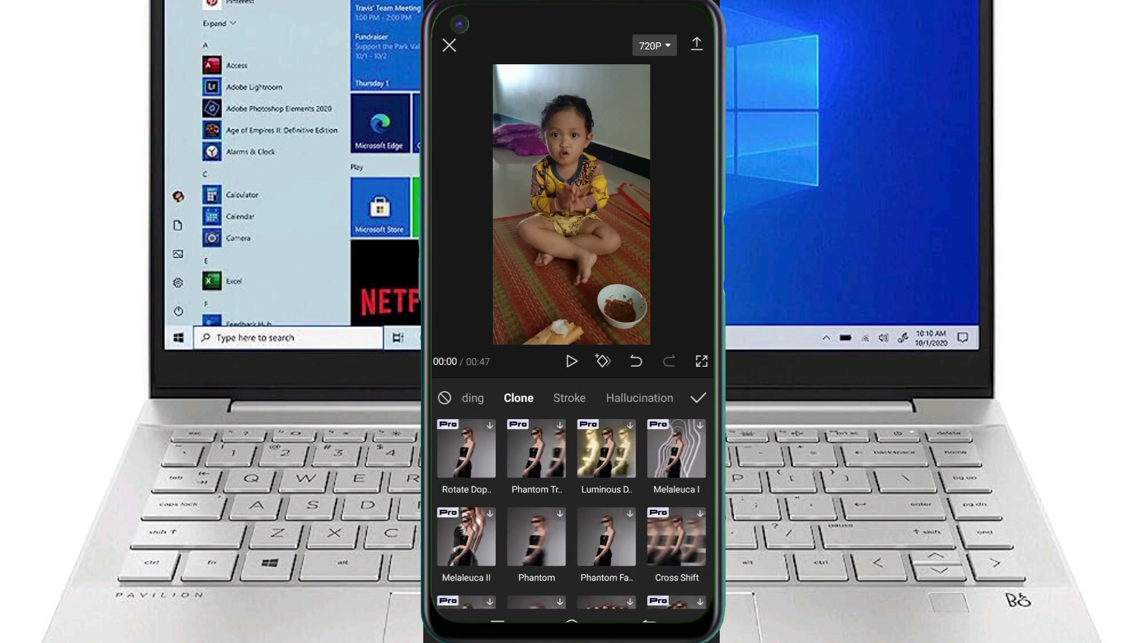
{"action": "left_click_drag", "start_coordinate": [679, 536], "coordinate": [684, 422]}
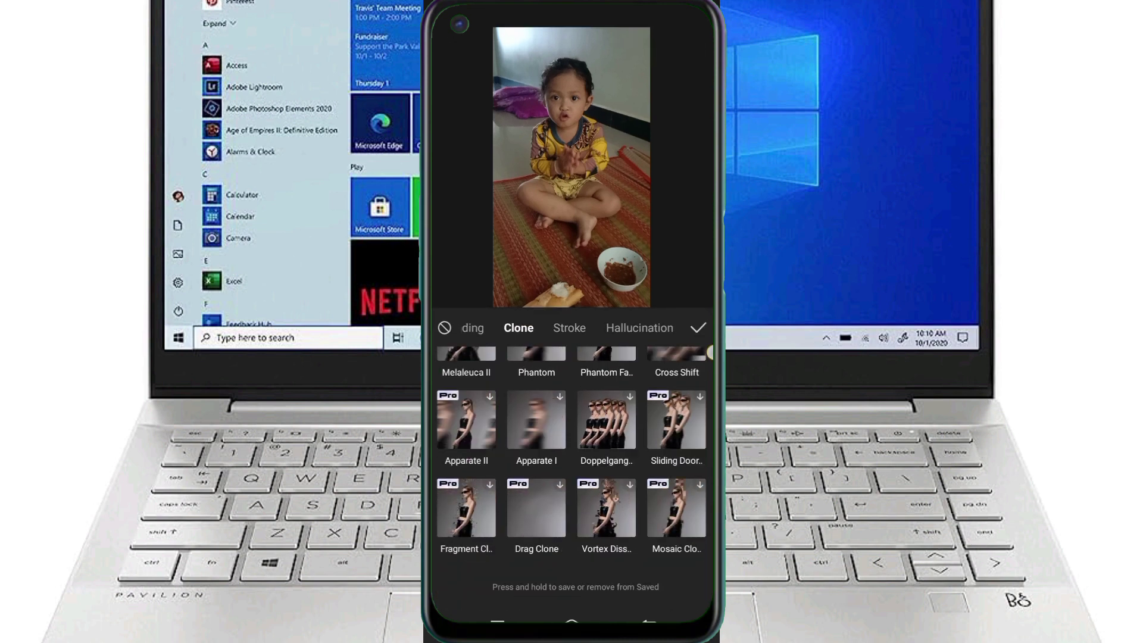
{"action": "left_click", "coordinate": [569, 327]}
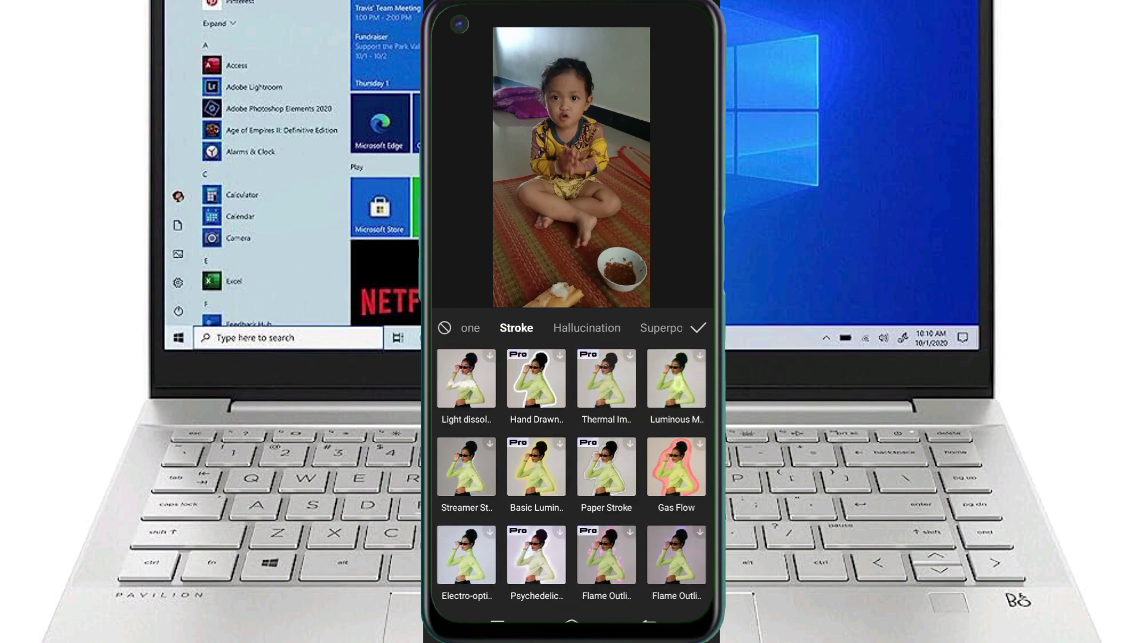
{"action": "scroll", "coordinate": [572, 476], "scroll_direction": "down", "scroll_amount": 5}
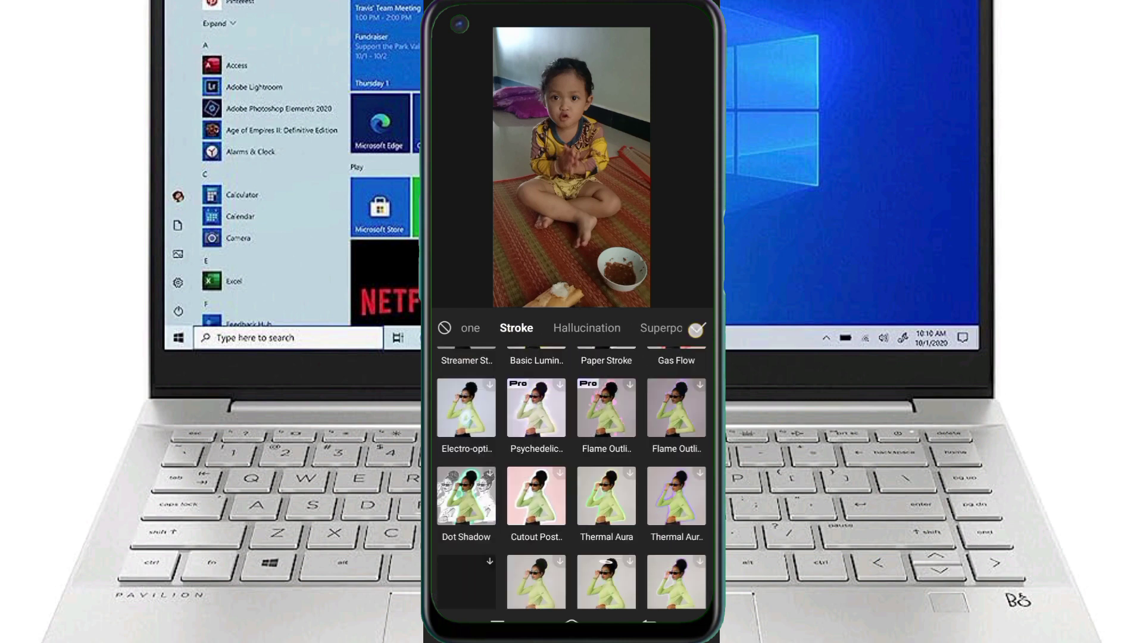
{"action": "left_click", "coordinate": [605, 328]}
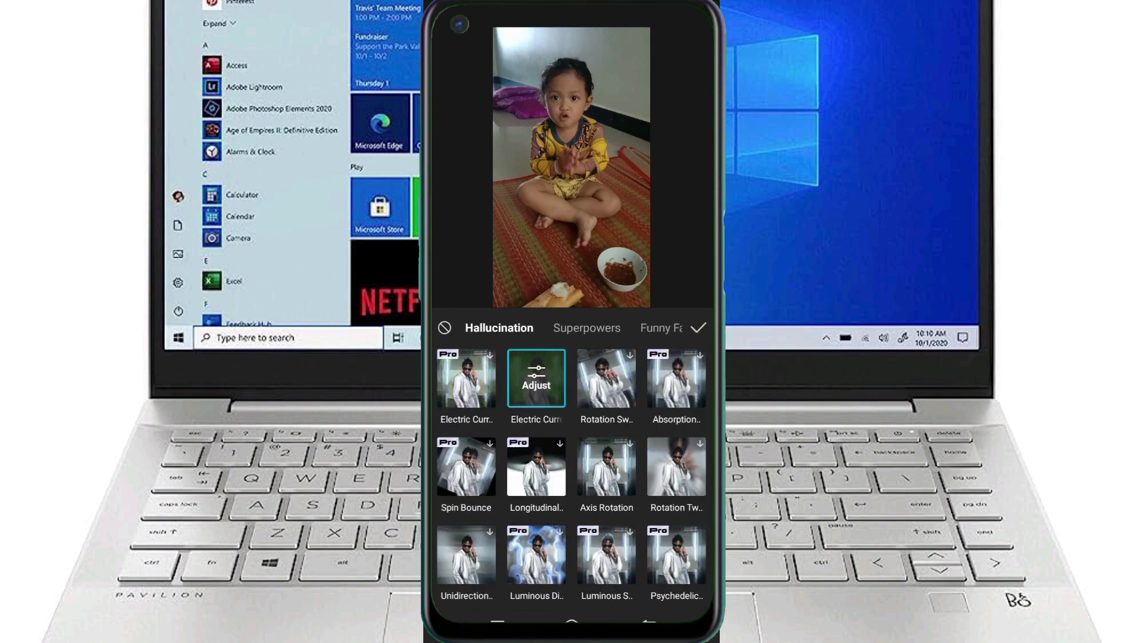
{"action": "left_click", "coordinate": [589, 328]}
{"action": "left_click", "coordinate": [594, 329]}
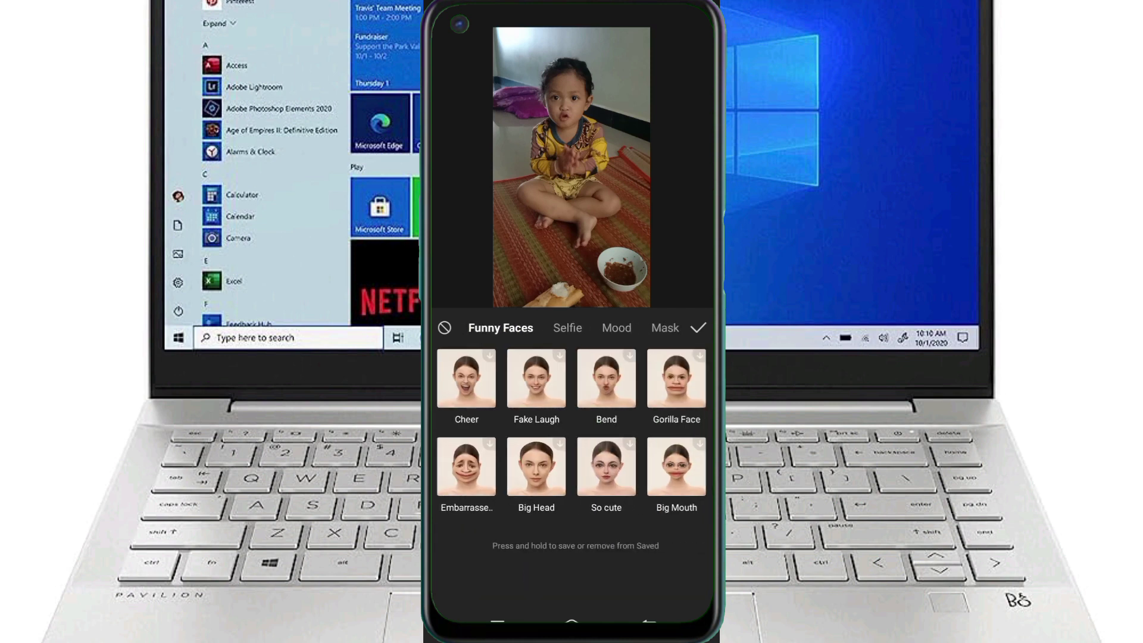
Switch to the Mood, then Glowing Lines body effects and scroll through the grid
{"action": "left_click", "coordinate": [616, 328]}
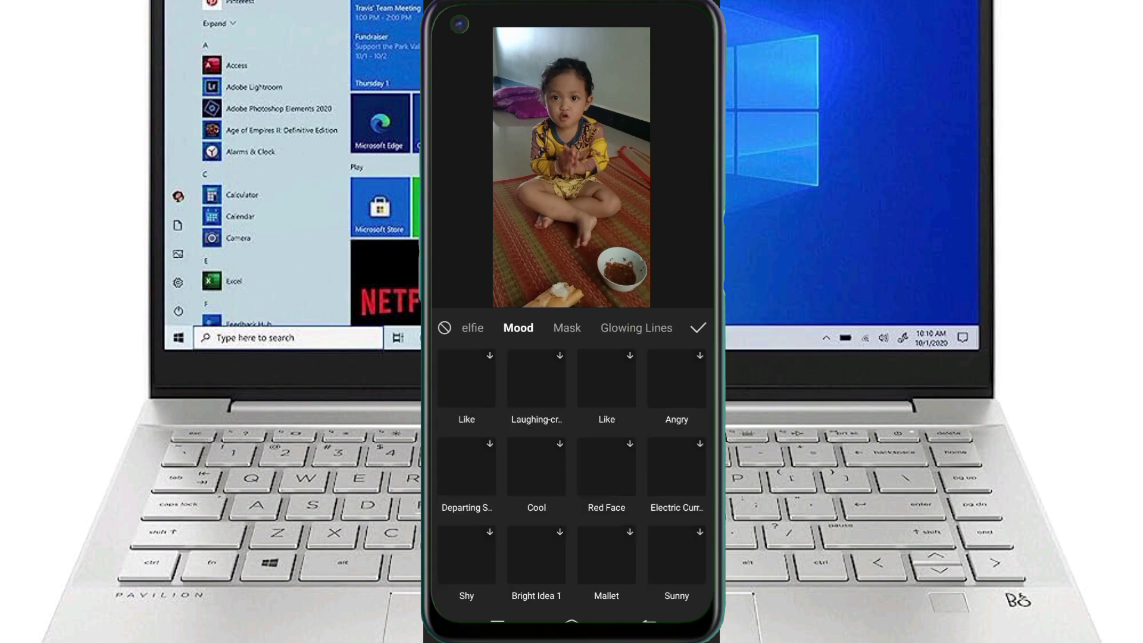
{"action": "left_click", "coordinate": [634, 328]}
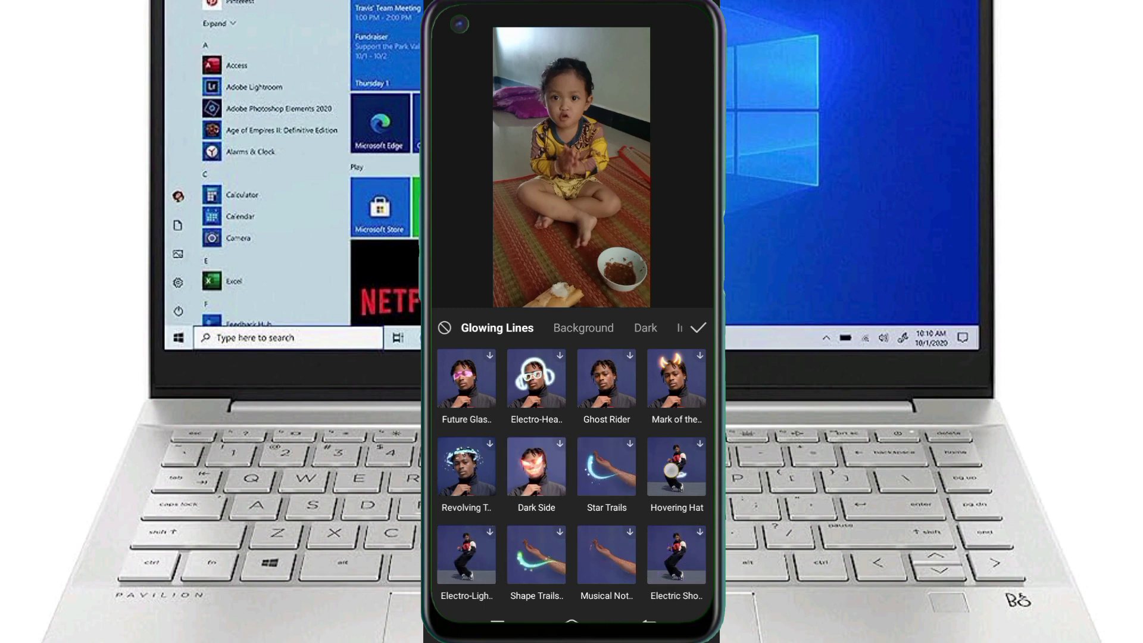
{"action": "scroll", "coordinate": [572, 477], "scroll_direction": "down", "scroll_amount": 2}
{"action": "scroll", "coordinate": [572, 476], "scroll_direction": "down", "scroll_amount": 3}
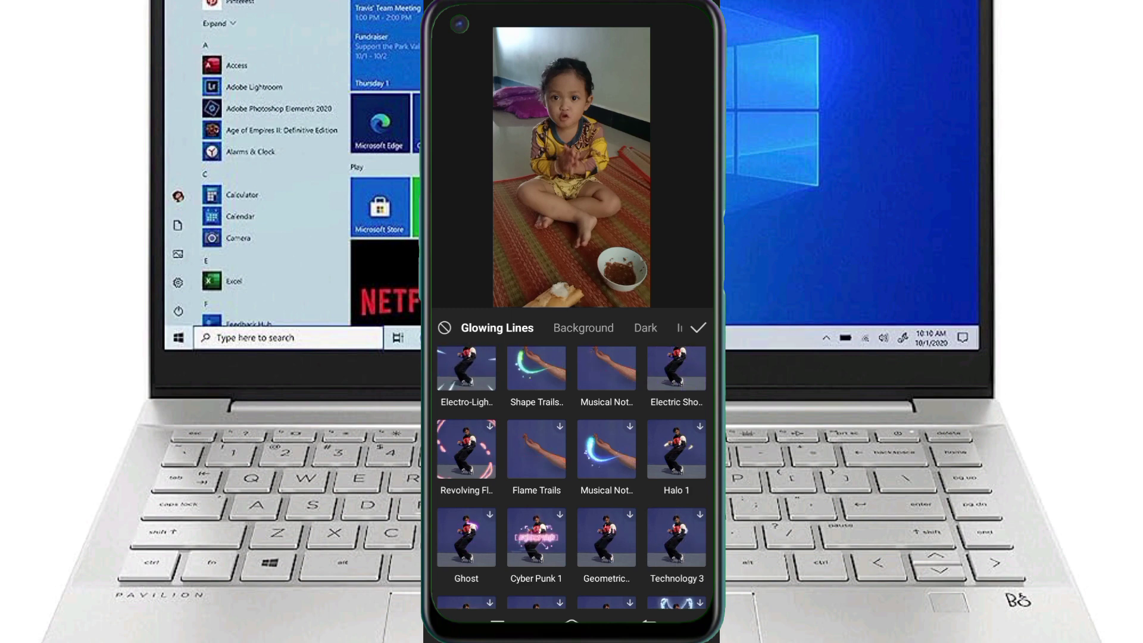
{"action": "scroll", "coordinate": [571, 476], "scroll_direction": "down", "scroll_amount": 2}
{"action": "scroll", "coordinate": [571, 476], "scroll_direction": "down", "scroll_amount": 2}
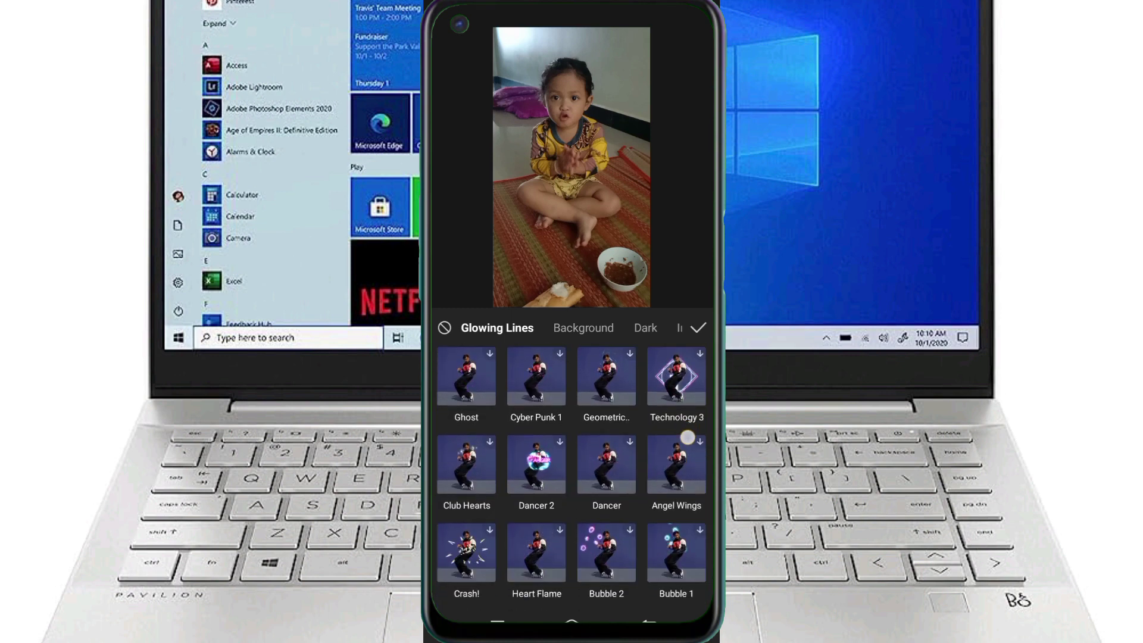
{"action": "scroll", "coordinate": [686, 456], "scroll_direction": "down", "scroll_amount": 2}
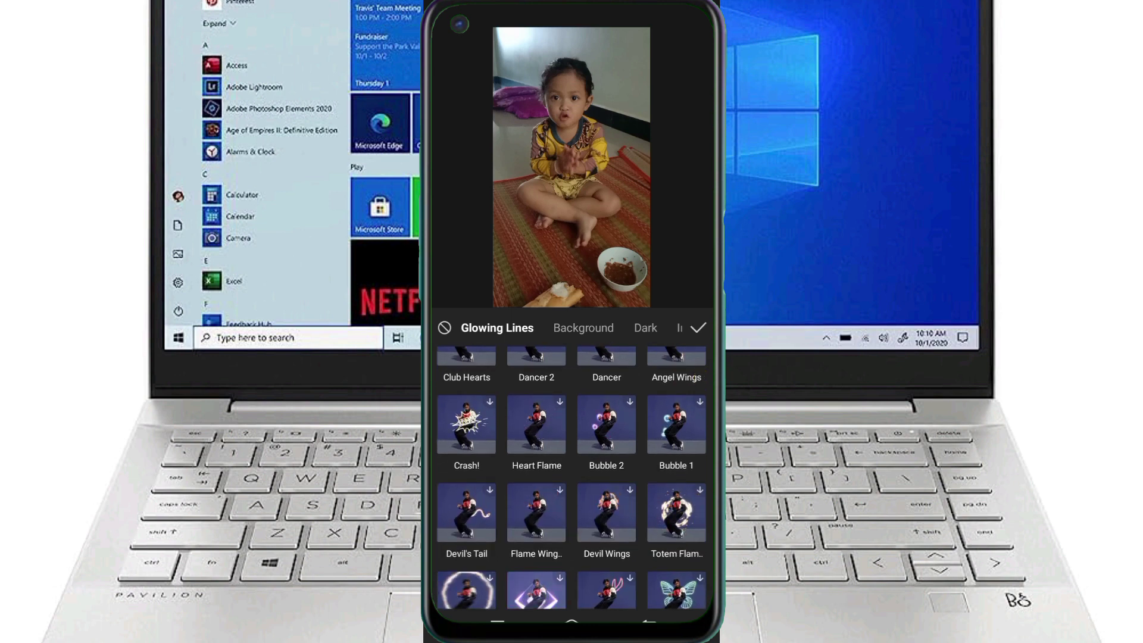
{"action": "scroll", "coordinate": [571, 476], "scroll_direction": "down", "scroll_amount": 2}
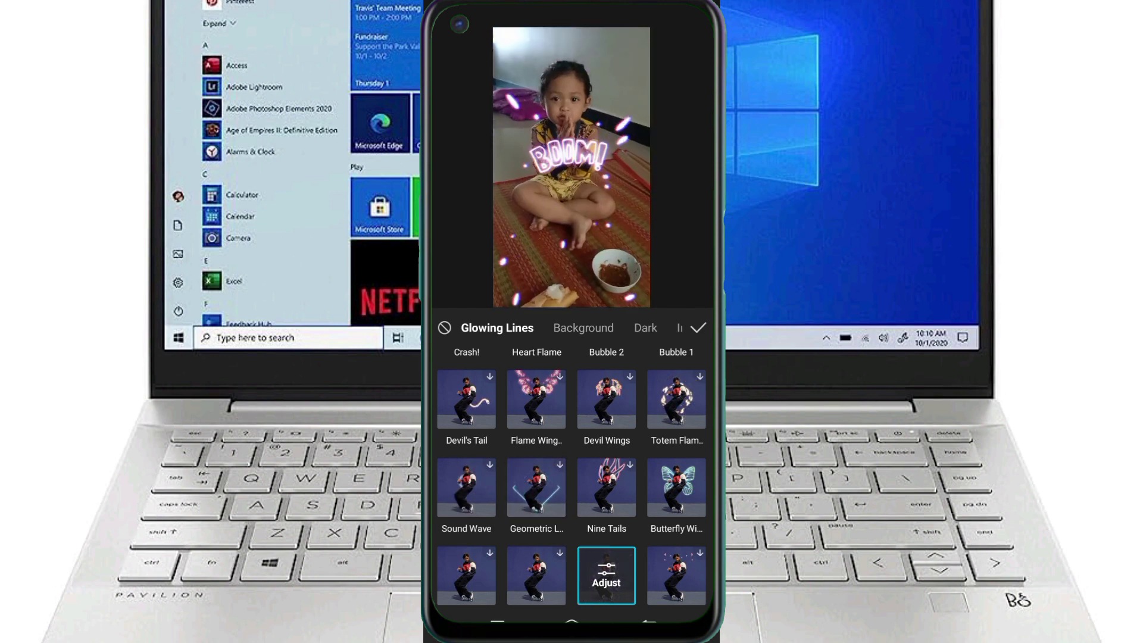
Try the Totem Flame and Faulty Screen effects on the video
{"action": "left_click", "coordinate": [673, 439]}
{"action": "left_click_drag", "start_coordinate": [606, 512], "coordinate": [607, 379]}
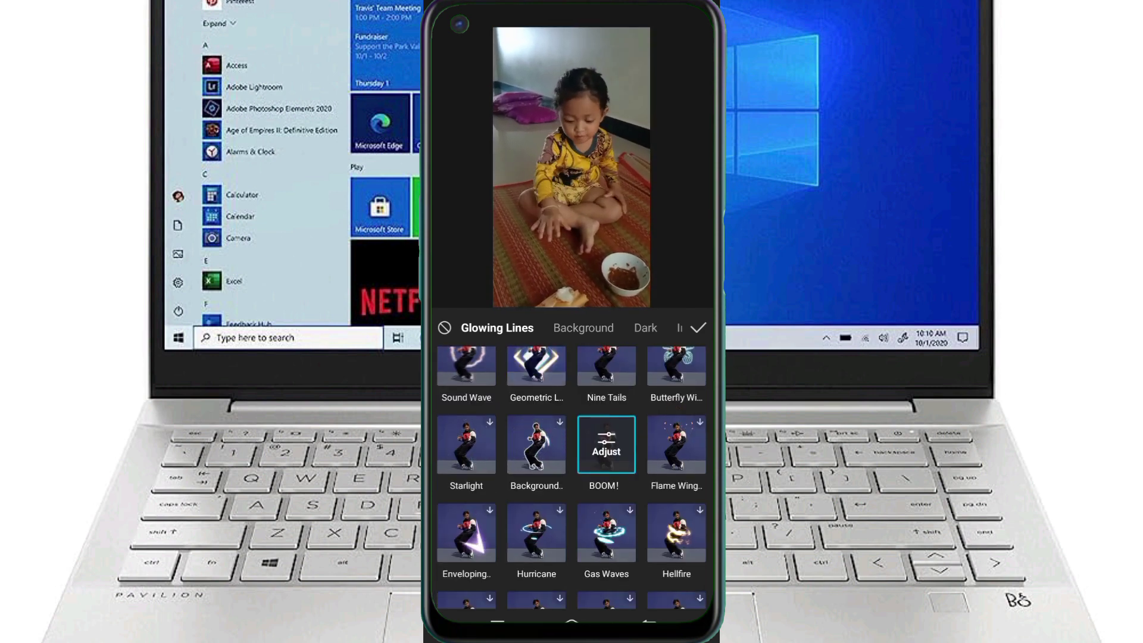
{"action": "left_click_drag", "start_coordinate": [607, 512], "coordinate": [607, 372]}
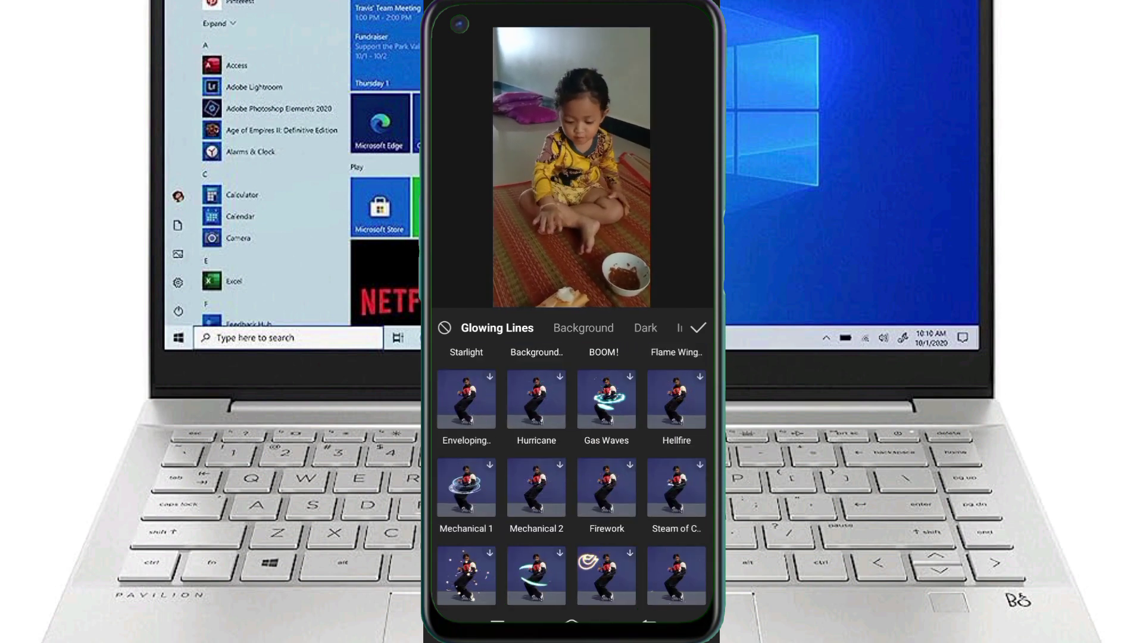
{"action": "left_click_drag", "start_coordinate": [692, 518], "coordinate": [691, 379]}
{"action": "left_click", "coordinate": [536, 524]}
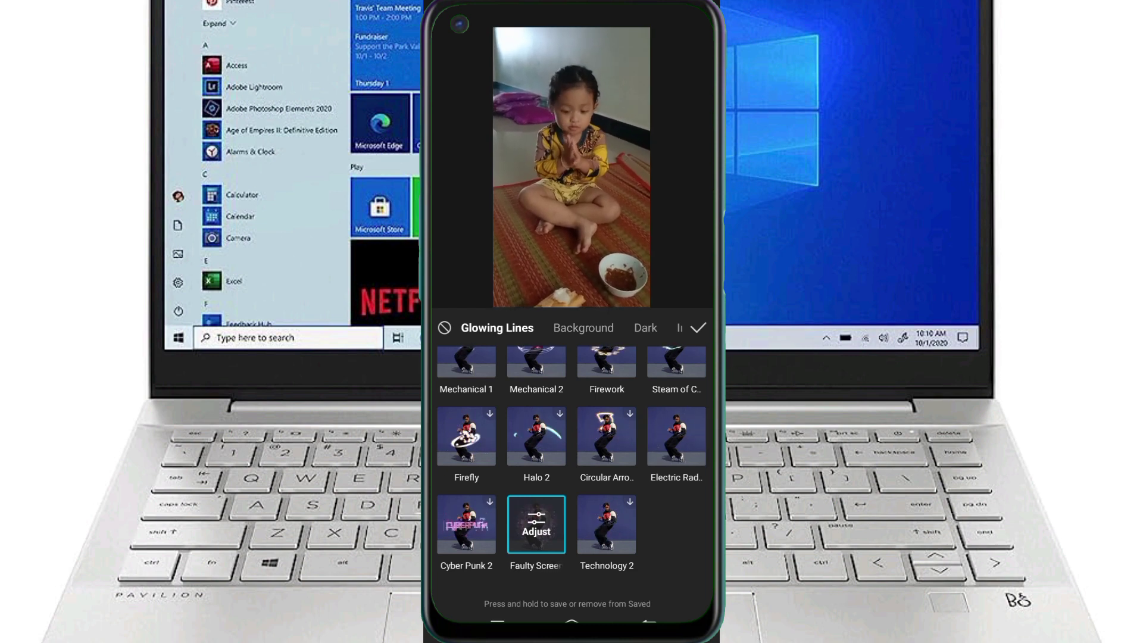
{"action": "scroll", "coordinate": [571, 470], "scroll_direction": "up", "scroll_amount": 3}
{"action": "scroll", "coordinate": [651, 531], "scroll_direction": "up", "scroll_amount": 5}
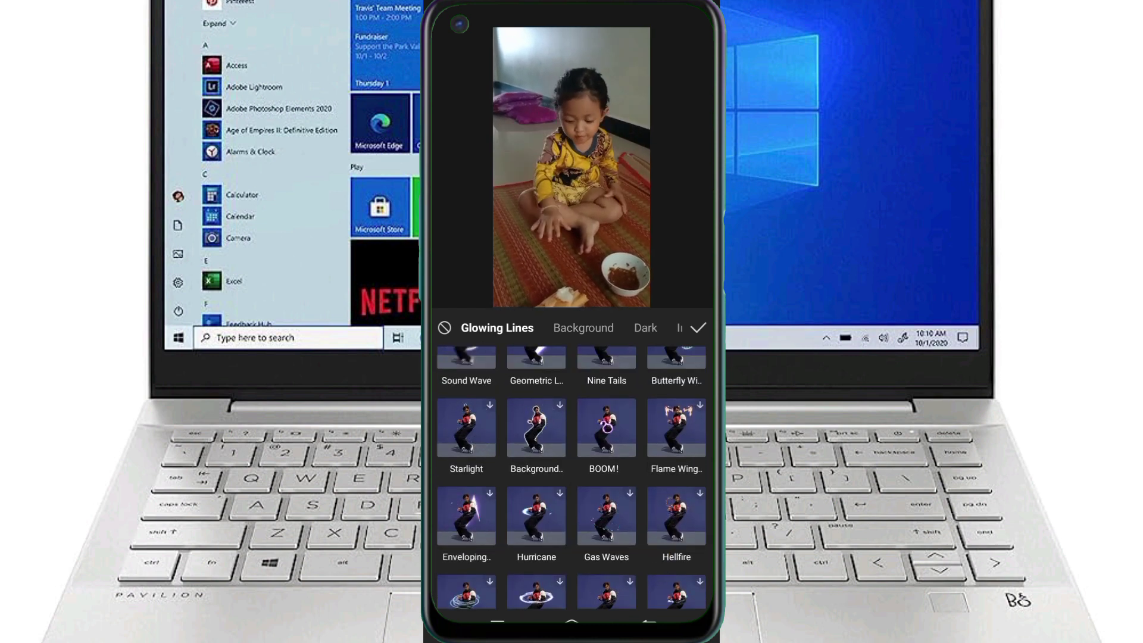
{"action": "scroll", "coordinate": [650, 530], "scroll_direction": "up", "scroll_amount": 3}
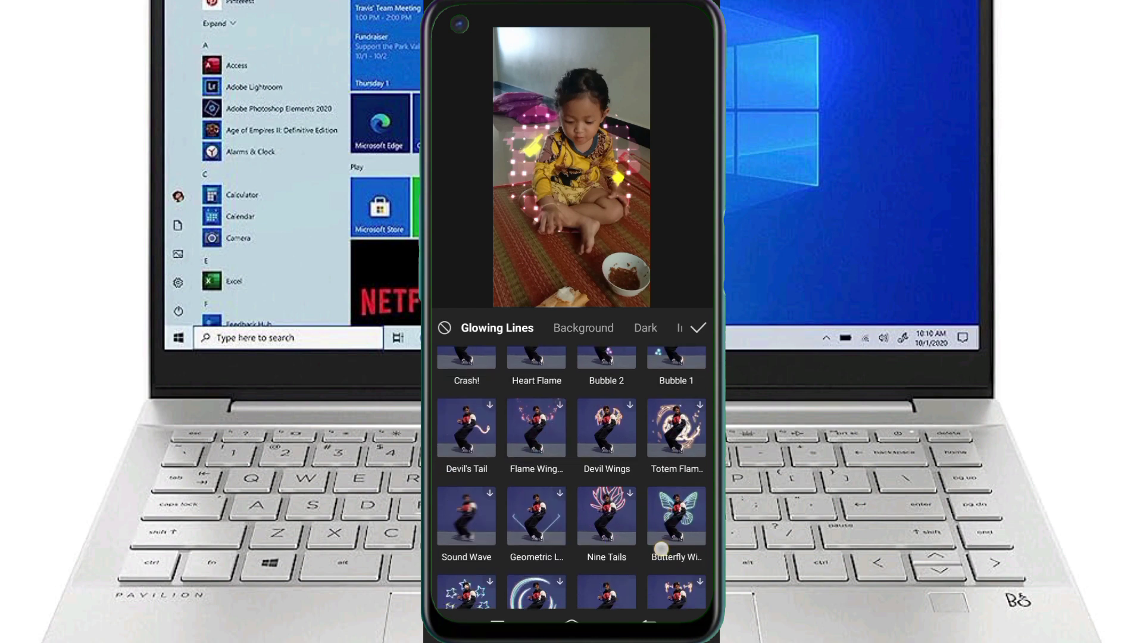
Compare Totem Flame and Flame Wings, then apply and confirm Butterfly Wings
{"action": "left_click", "coordinate": [676, 434]}
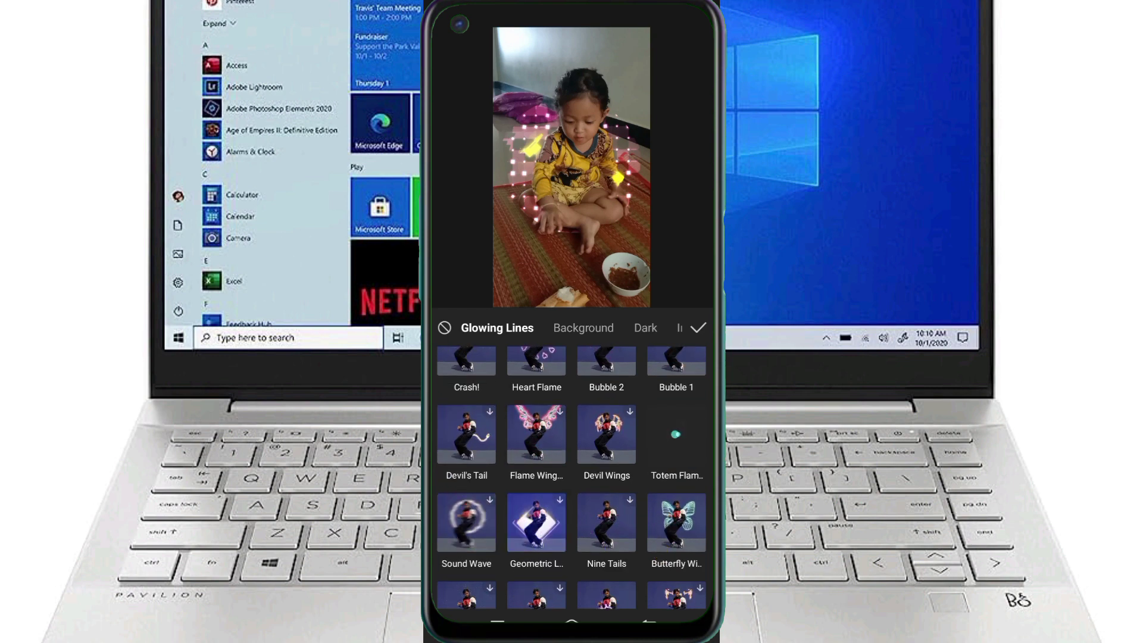
{"action": "left_click", "coordinate": [515, 438]}
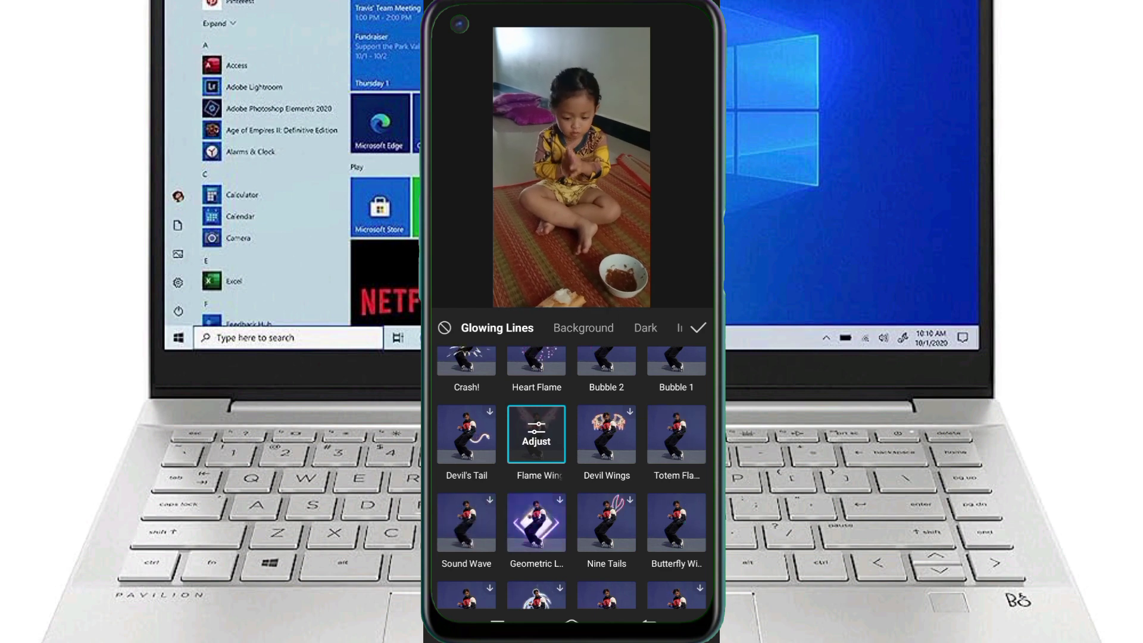
{"action": "left_click", "coordinate": [676, 435]}
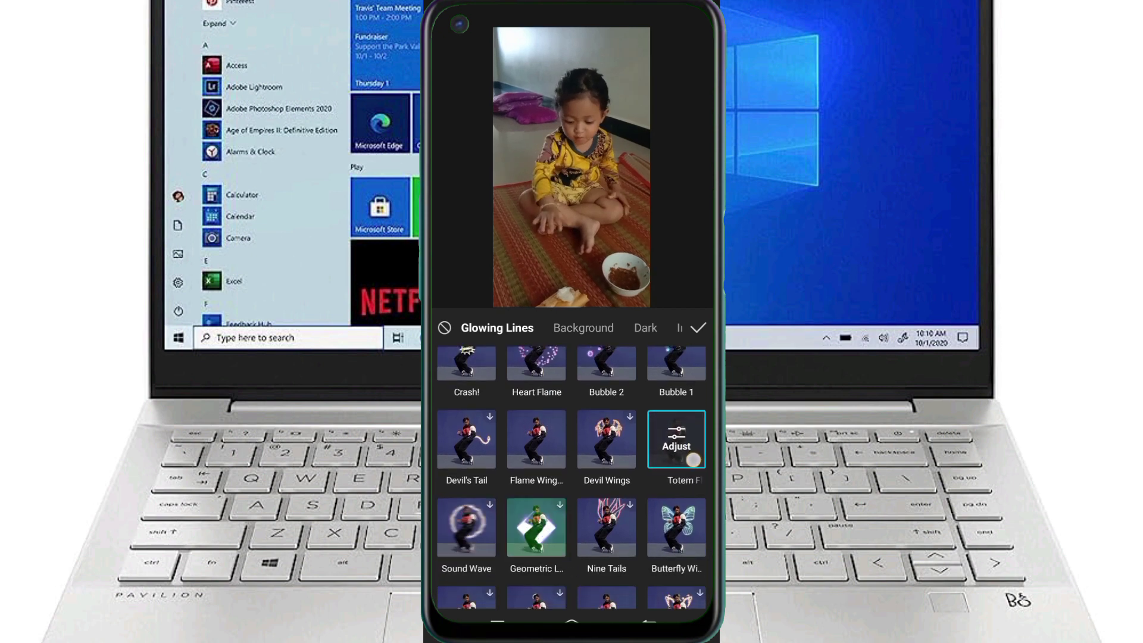
{"action": "left_click", "coordinate": [676, 522]}
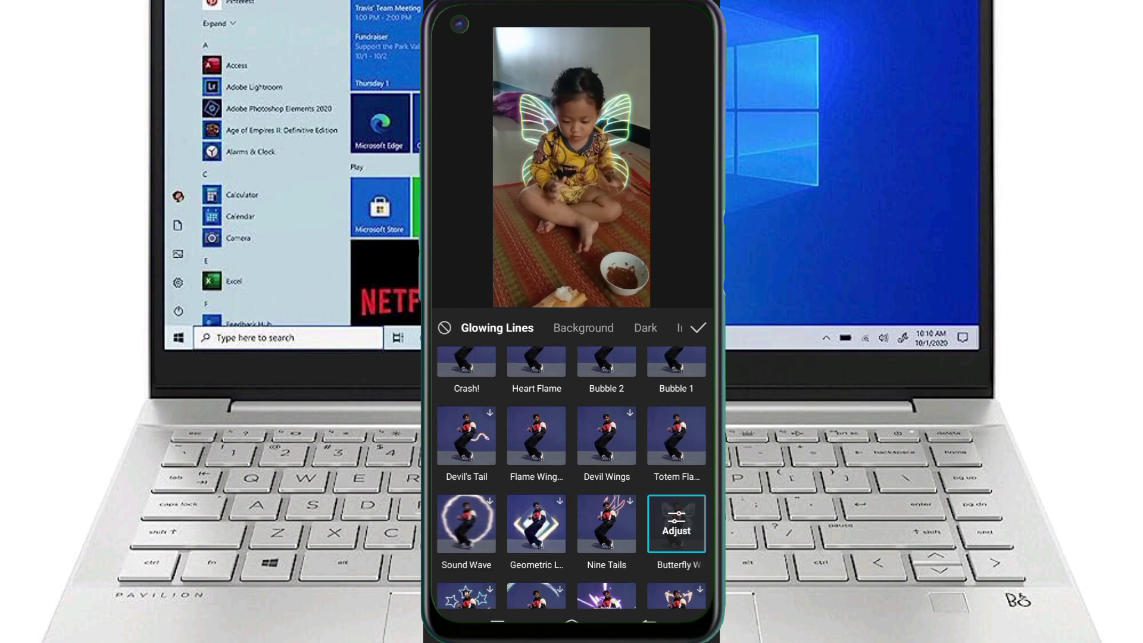
{"action": "scroll", "coordinate": [572, 476], "scroll_direction": "up", "scroll_amount": 2}
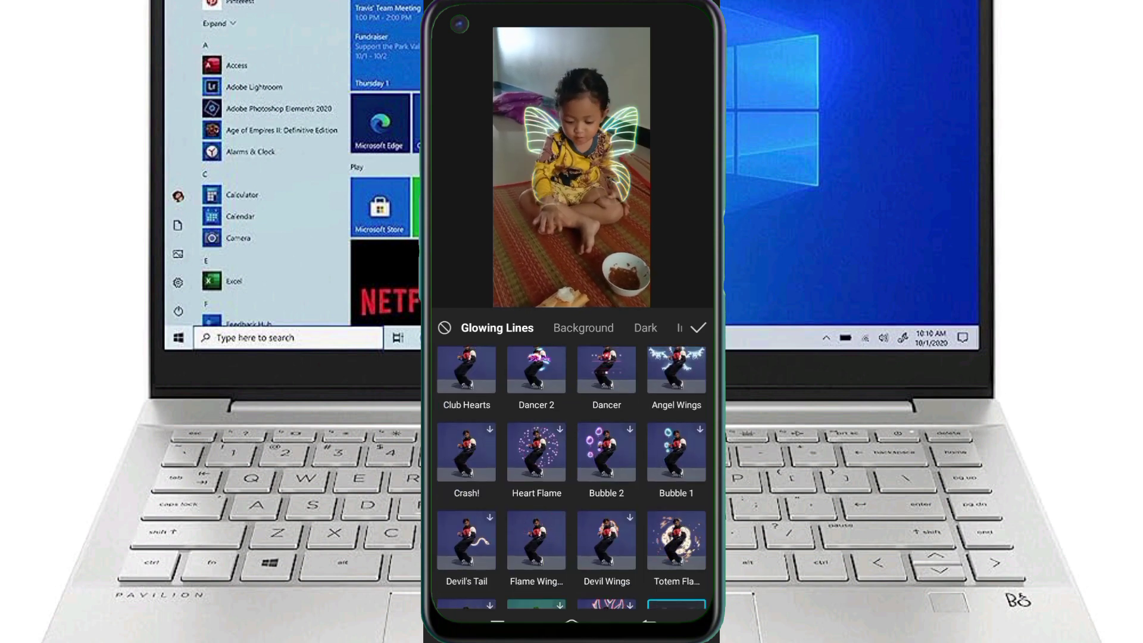
{"action": "left_click", "coordinate": [699, 324]}
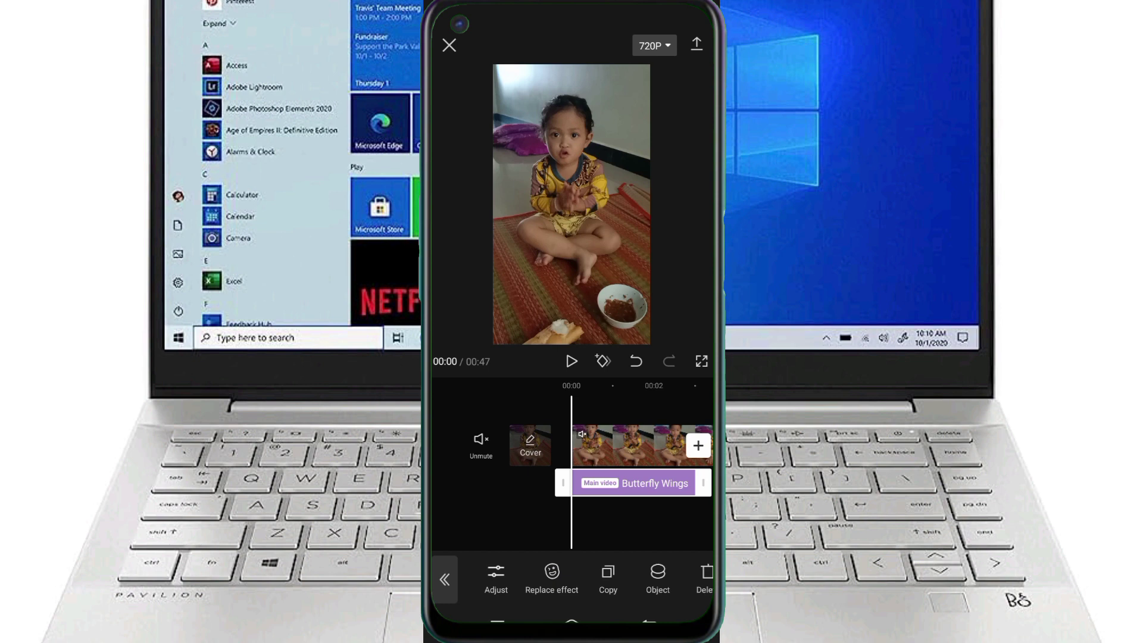
Split the main clip at 00:02 and delete the 42.4-second remainder
{"action": "left_click_drag", "start_coordinate": [692, 517], "coordinate": [563, 517]}
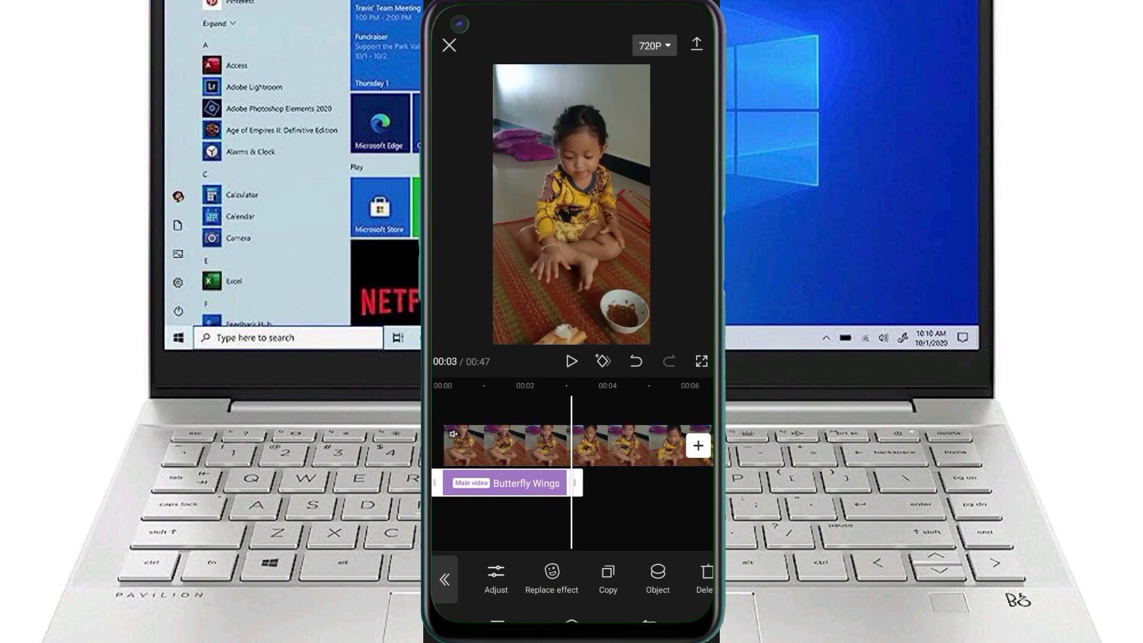
{"action": "left_click", "coordinate": [506, 445]}
{"action": "left_click", "coordinate": [506, 445]}
{"action": "left_click", "coordinate": [506, 445]}
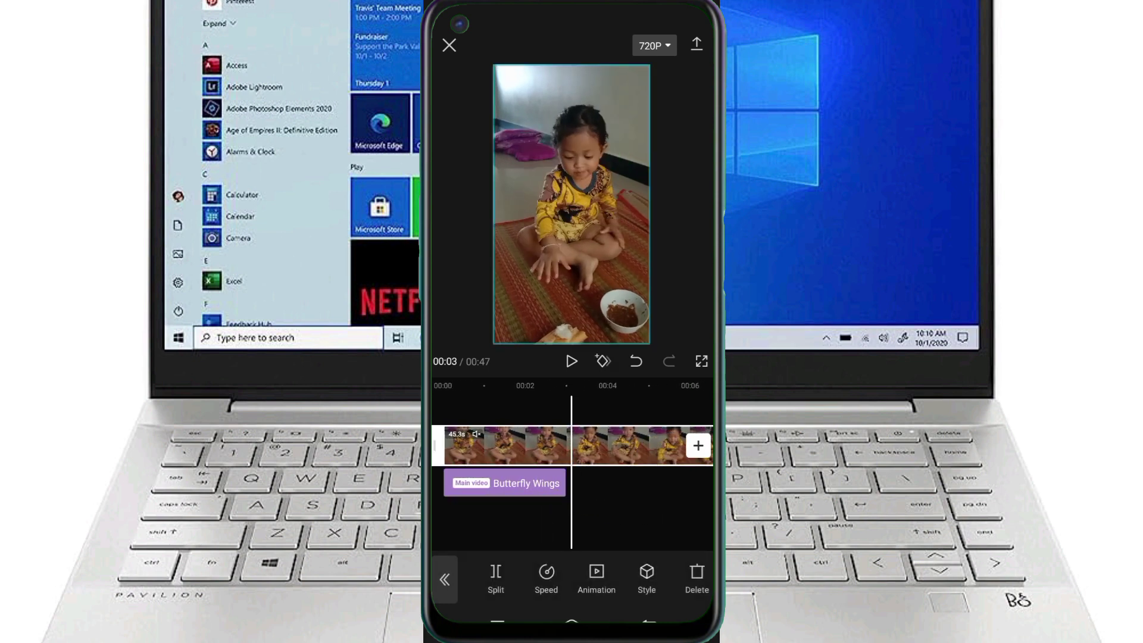
{"action": "left_click_drag", "start_coordinate": [647, 457], "coordinate": [648, 457]}
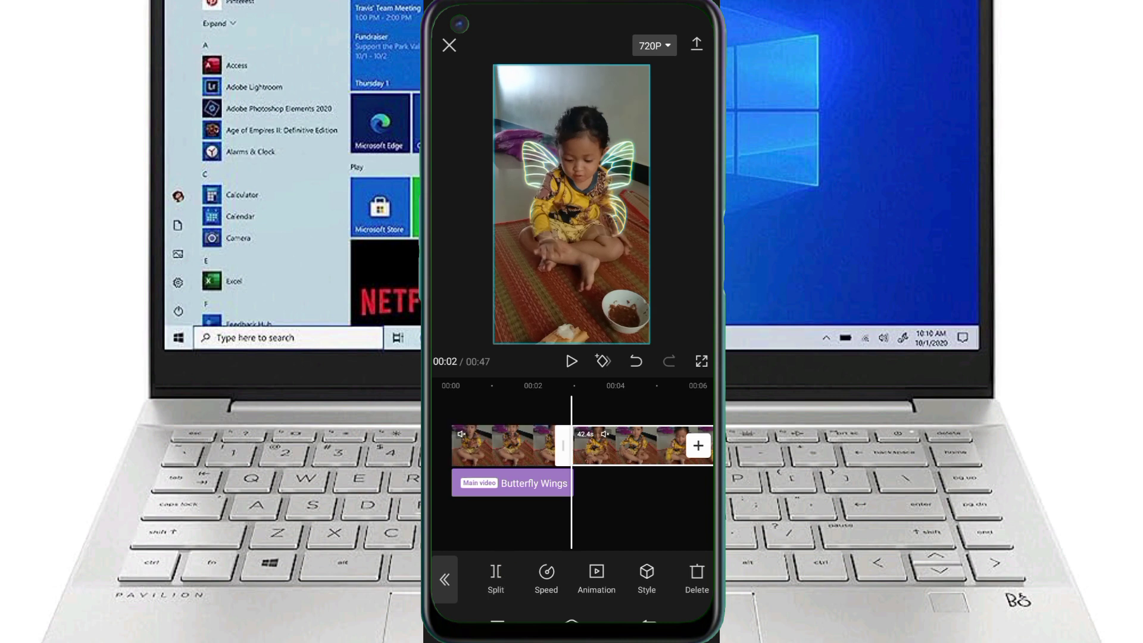
{"action": "left_click", "coordinate": [506, 445]}
{"action": "left_click", "coordinate": [506, 445]}
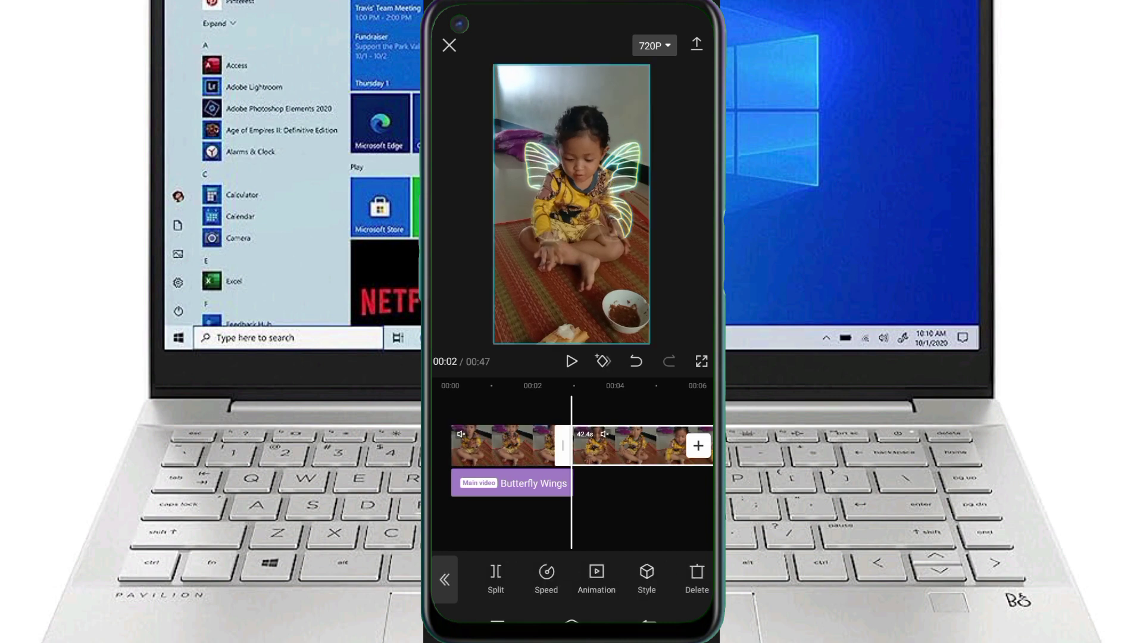
{"action": "left_click", "coordinate": [696, 578]}
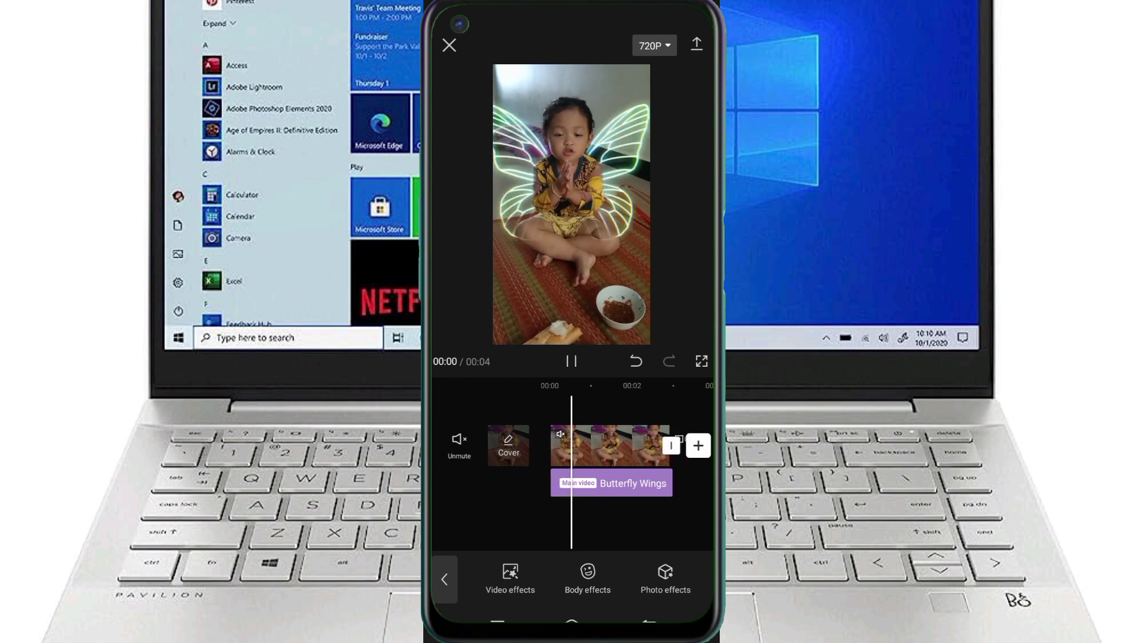
Preview the 4-second Butterfly Wings video, export it to the device, and go home
{"action": "left_click", "coordinate": [573, 364]}
{"action": "left_click_drag", "start_coordinate": [649, 480], "coordinate": [708, 481]}
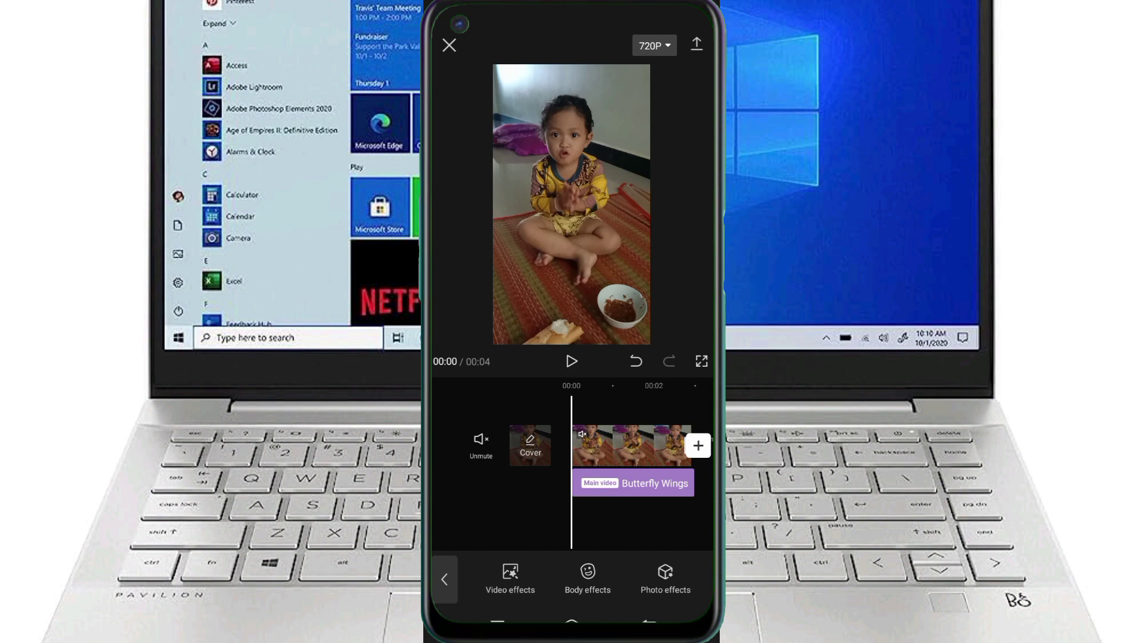
{"action": "left_click", "coordinate": [696, 44]}
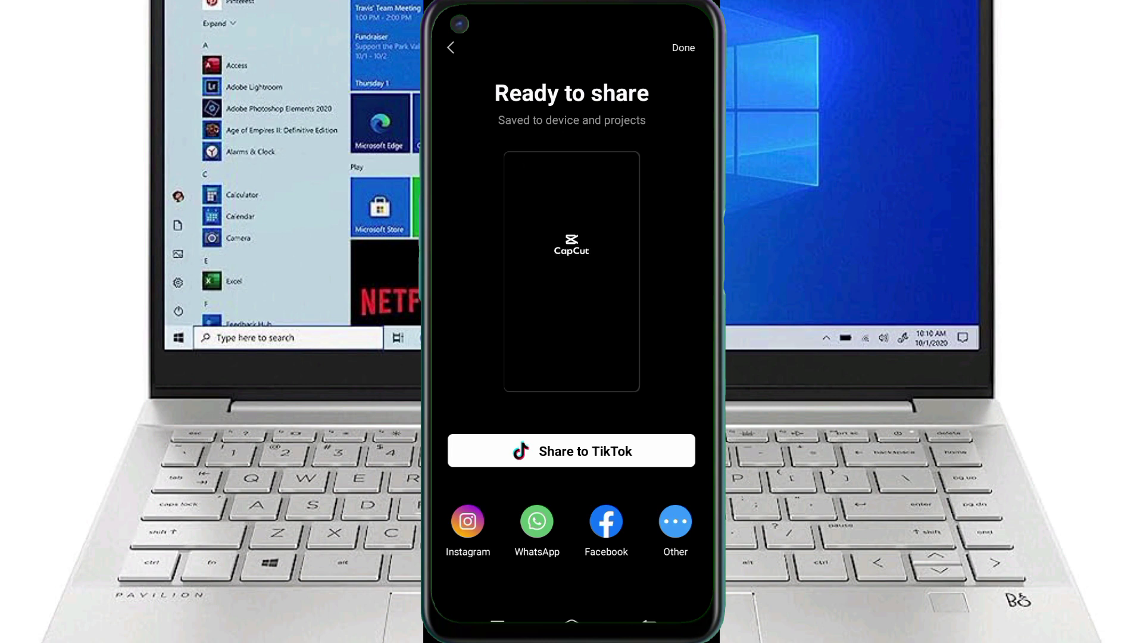
{"action": "left_click", "coordinate": [571, 620]}
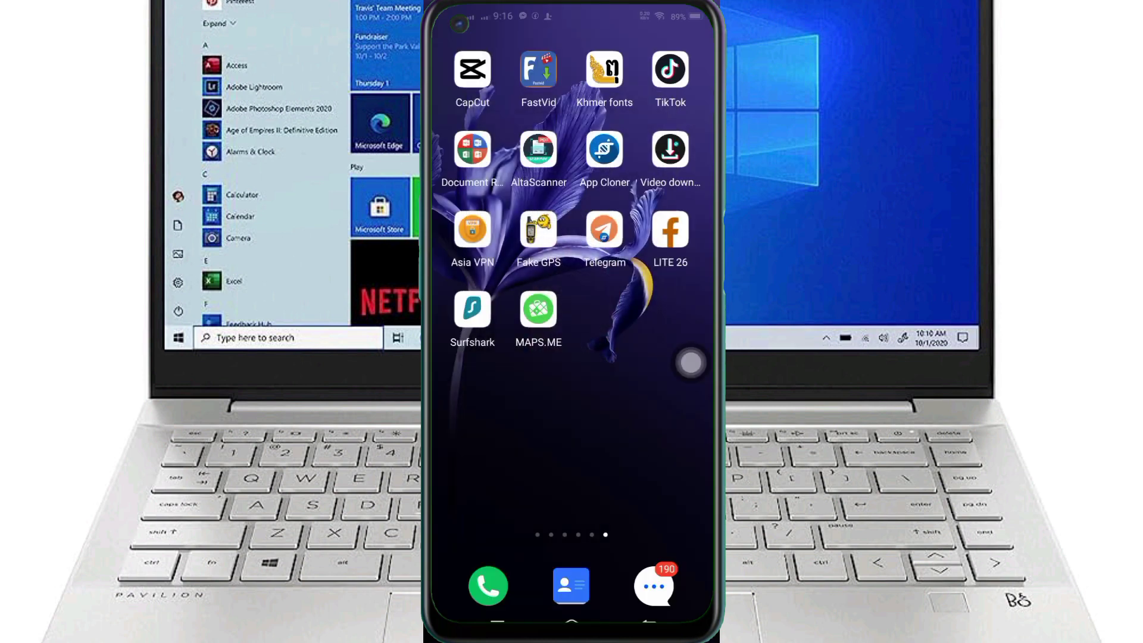